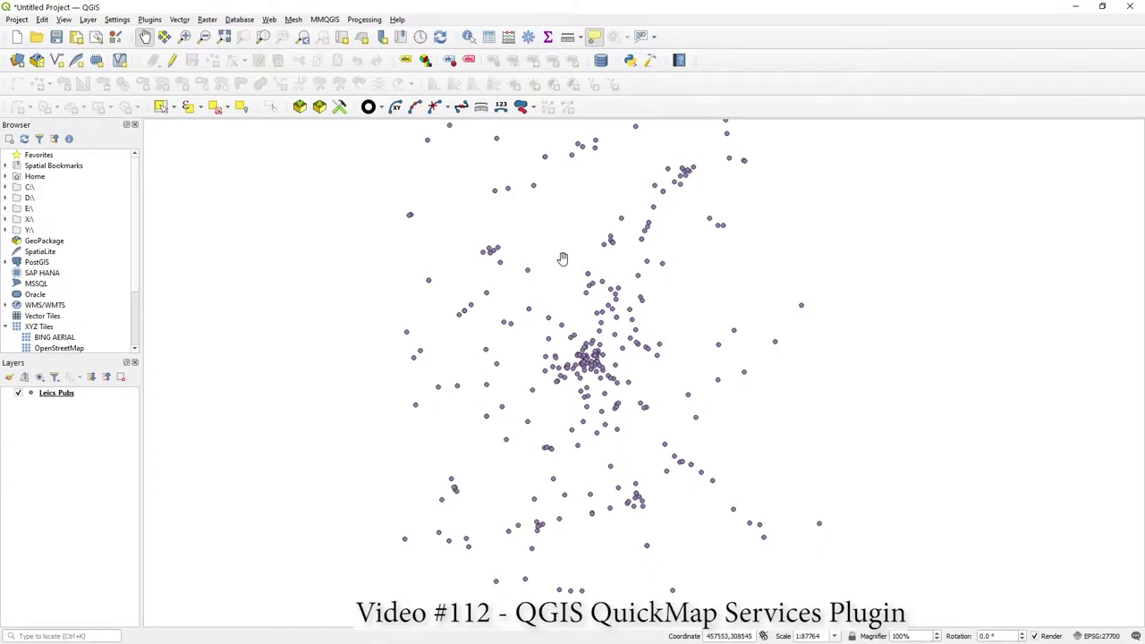
# Pan and zoom the map view around the Leics Pubs points.
pyautogui.moveTo(618, 327); pyautogui.dragTo(608, 362)
pyautogui.scroll(-1, 608, 358)
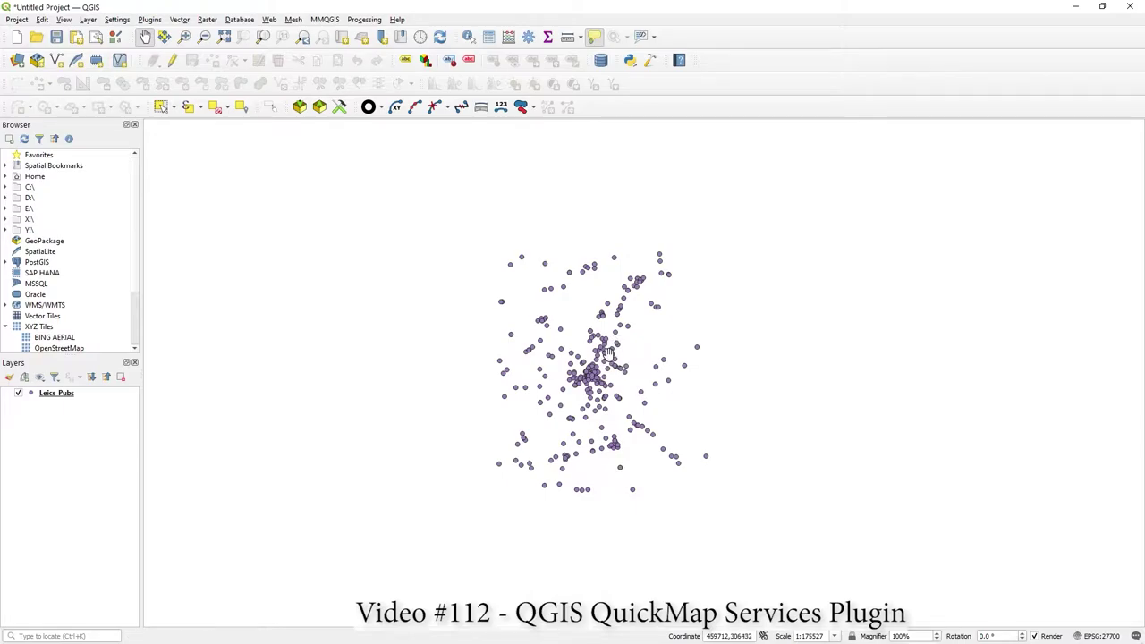
pyautogui.moveTo(608, 354)
pyautogui.scroll(1, 609, 354)
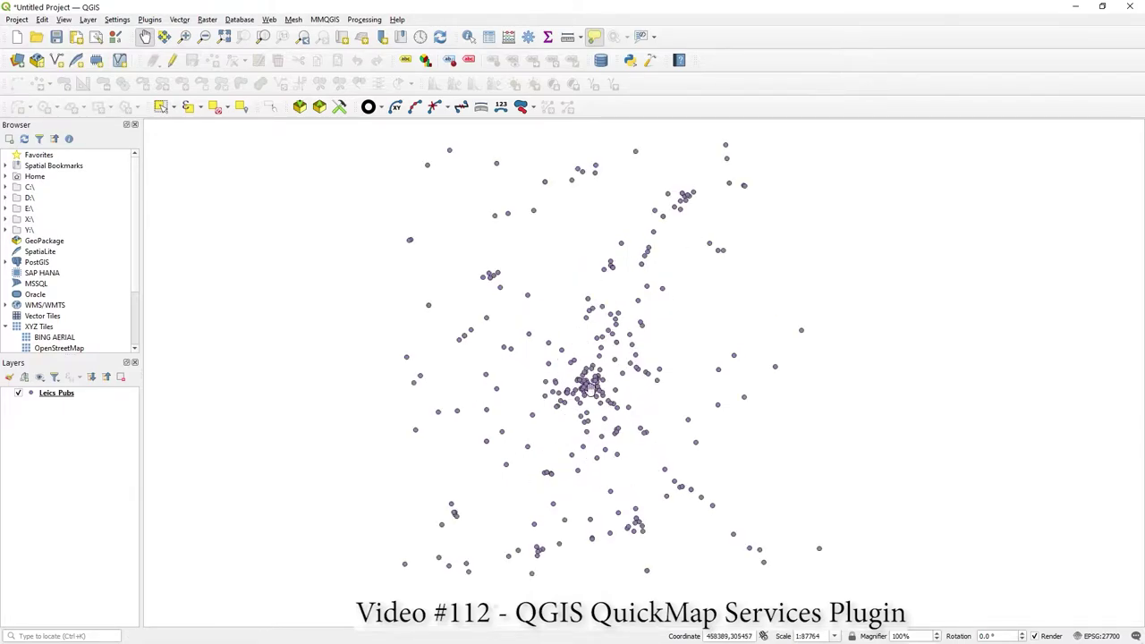
pyautogui.moveTo(646, 373)
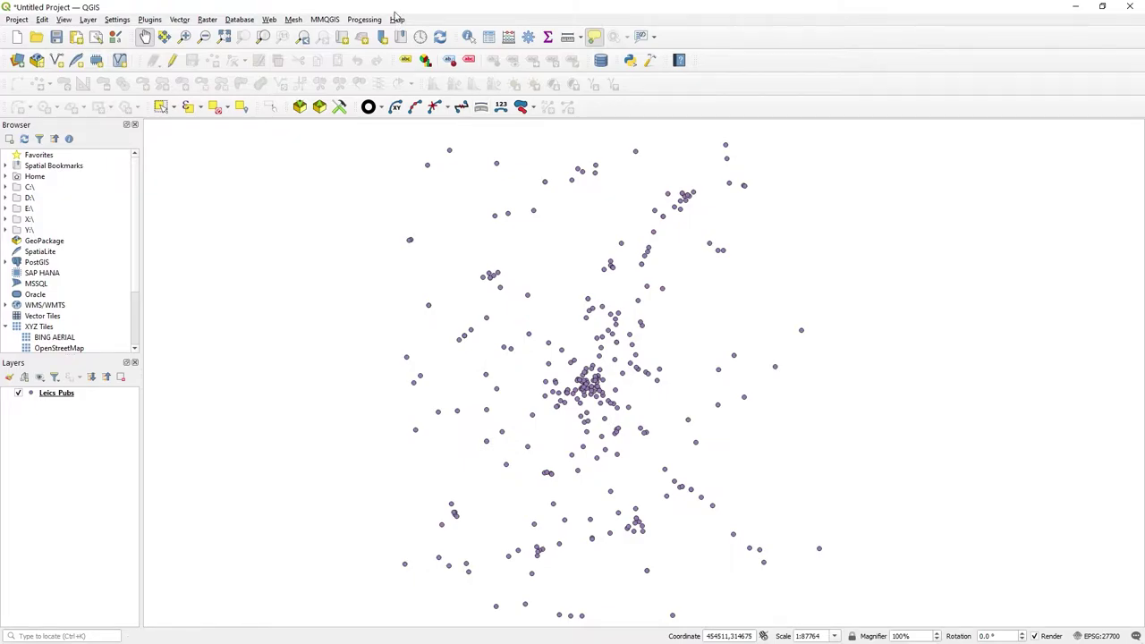
# View the QuickMapServices plugin details in the plugin manager's Installed list.
pyautogui.click(149, 21)
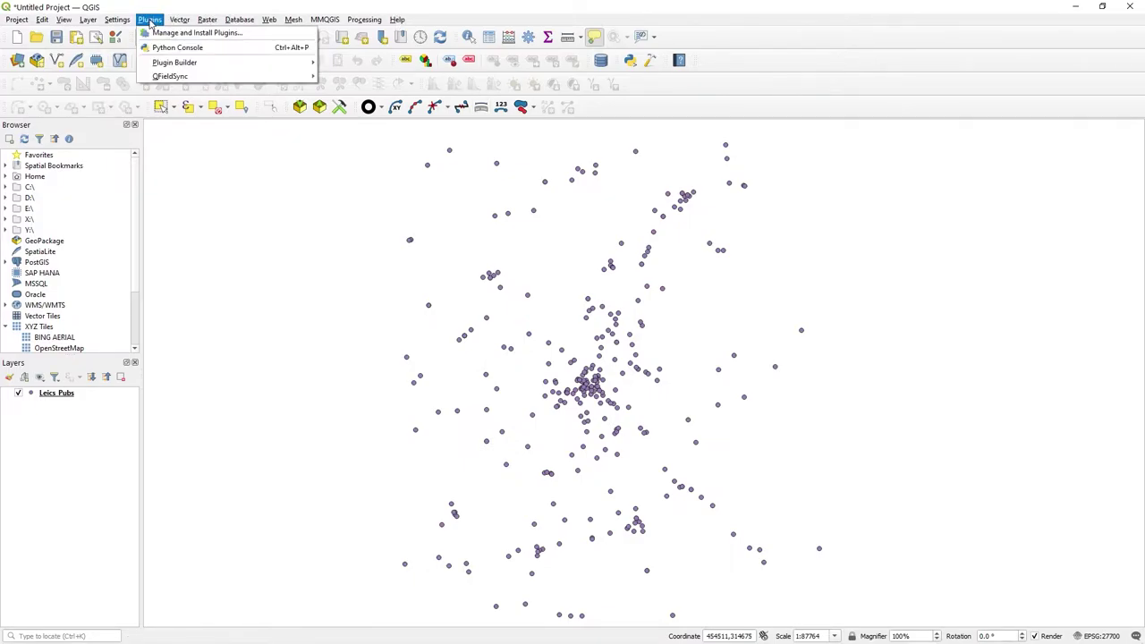
pyautogui.click(156, 34)
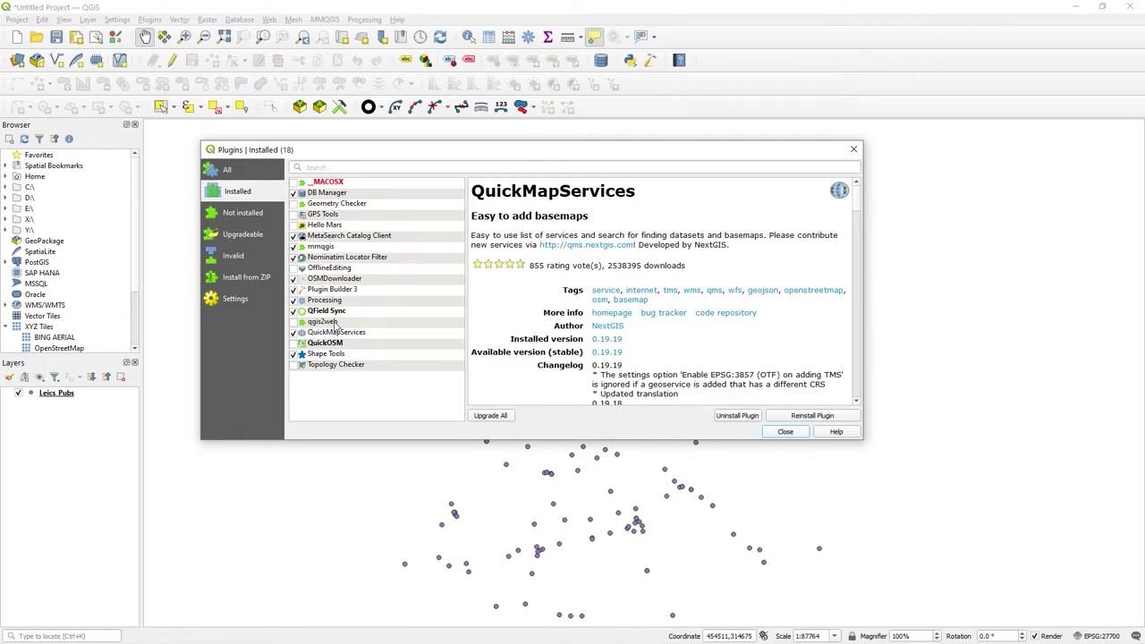
pyautogui.click(349, 333)
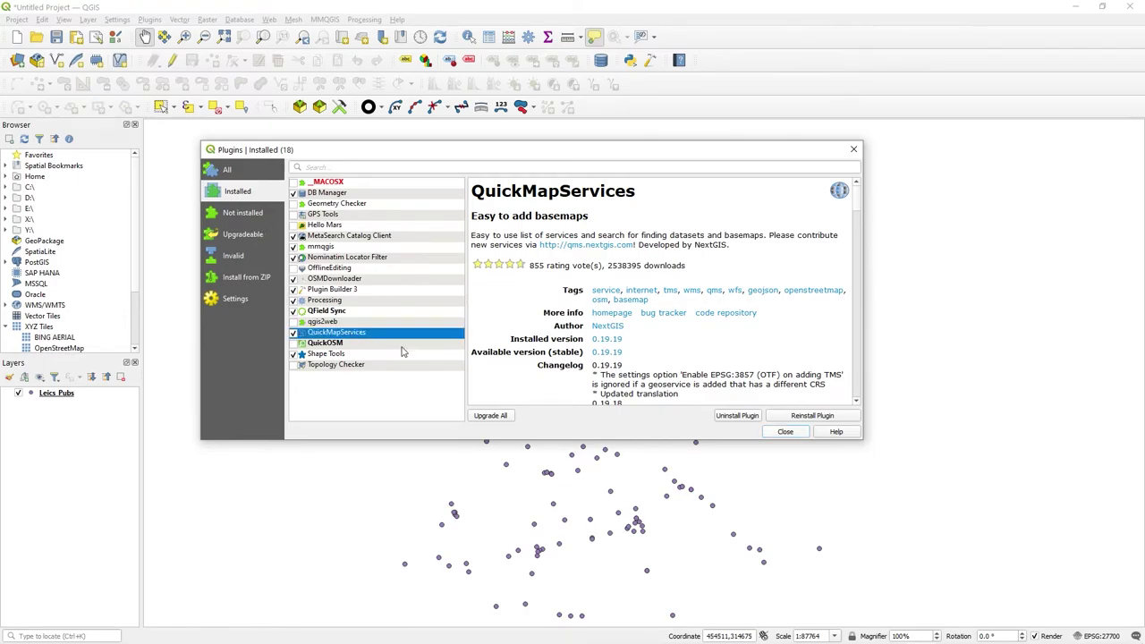
pyautogui.moveTo(473, 216); pyautogui.dragTo(590, 225)
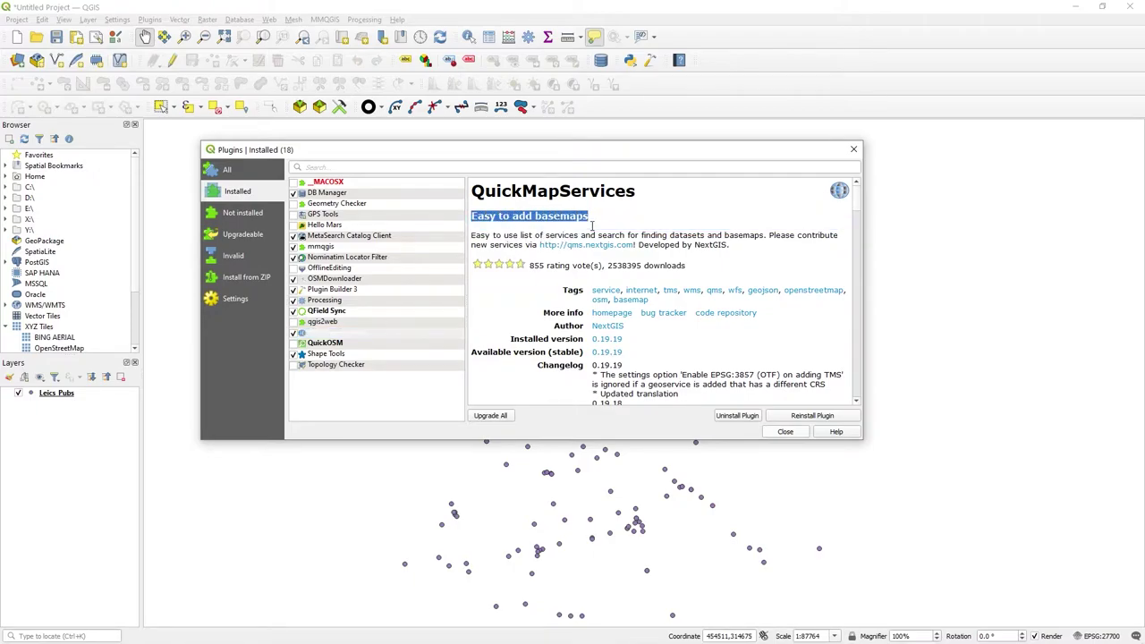
pyautogui.click(663, 221)
pyautogui.scroll(-5, 716, 268)
pyautogui.scroll(3, 729, 299)
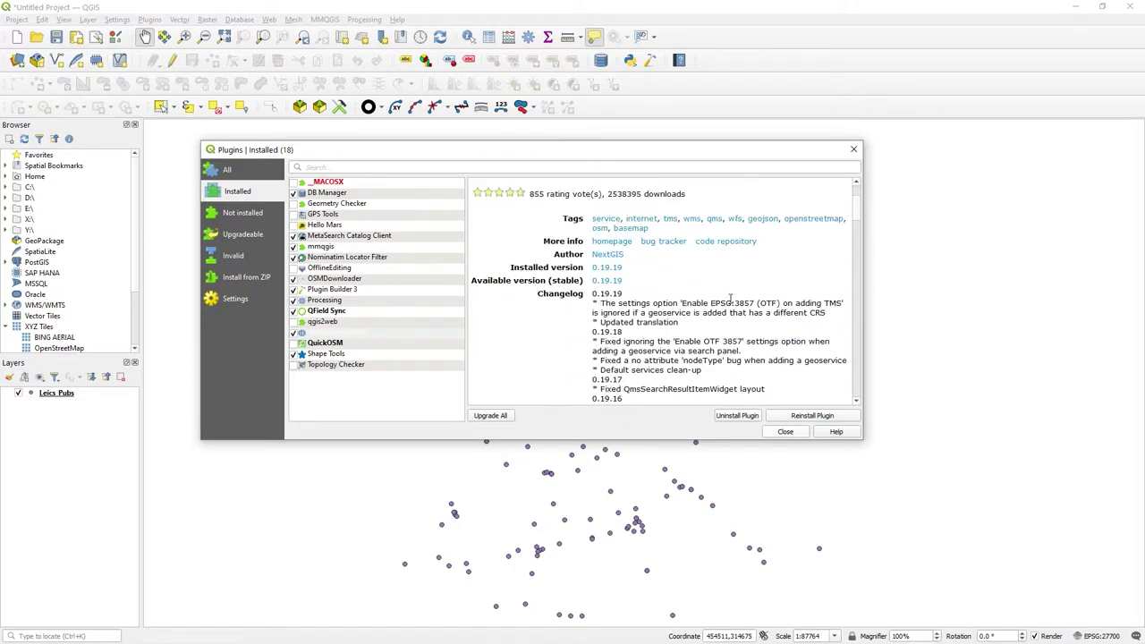
pyautogui.scroll(2, 707, 304)
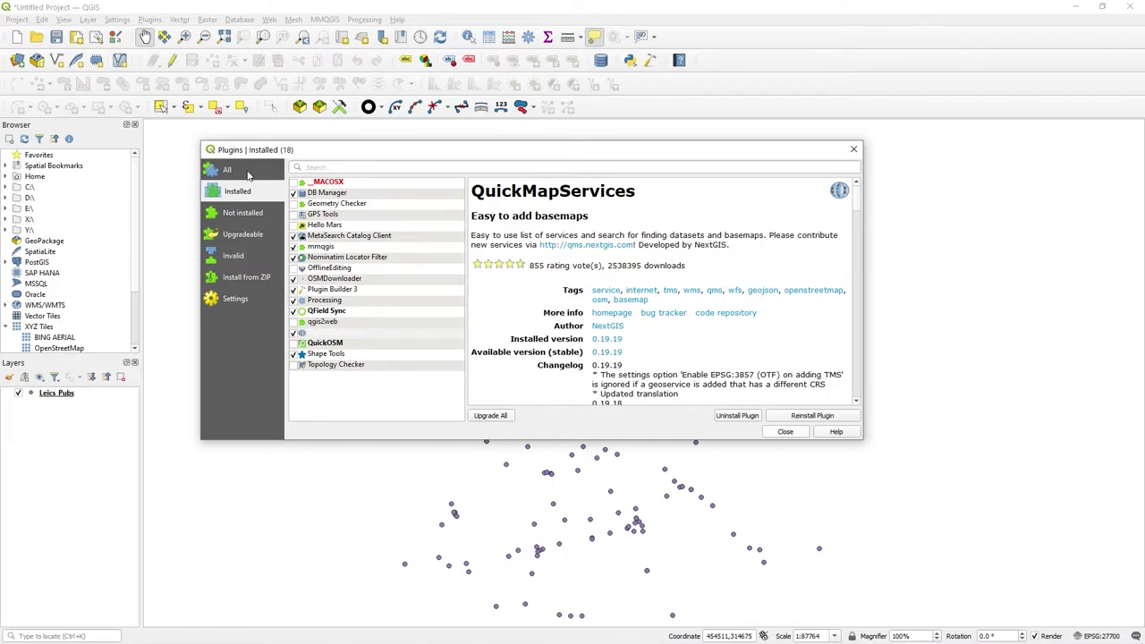
# Check the All plugins list, reselect QuickMapServices under Installed, and close the manager.
pyautogui.click(241, 172)
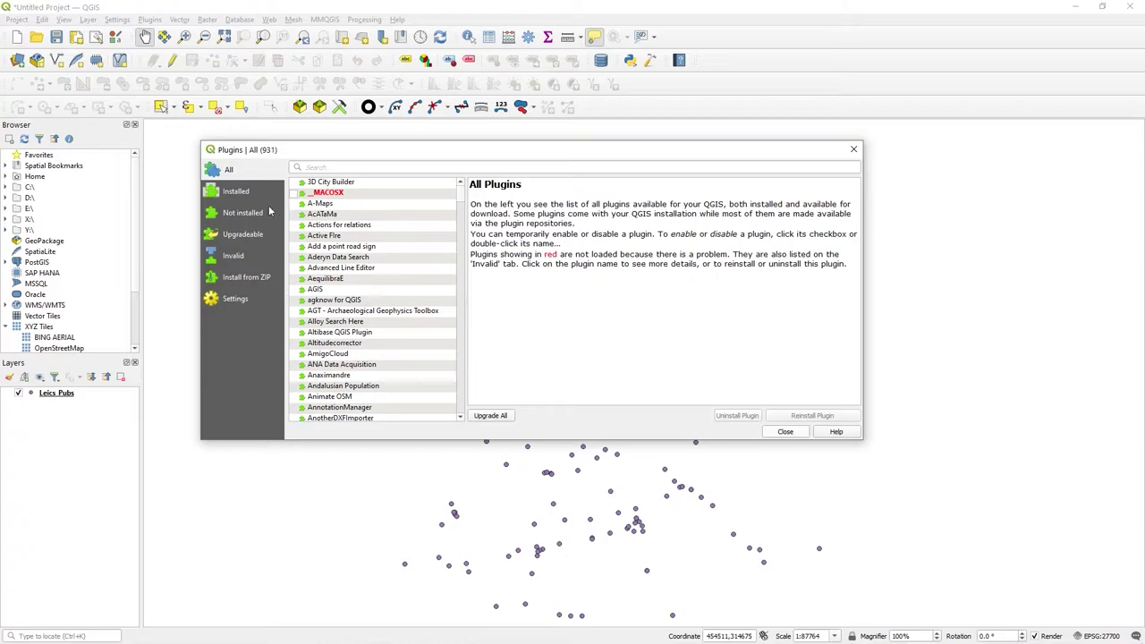
pyautogui.click(238, 192)
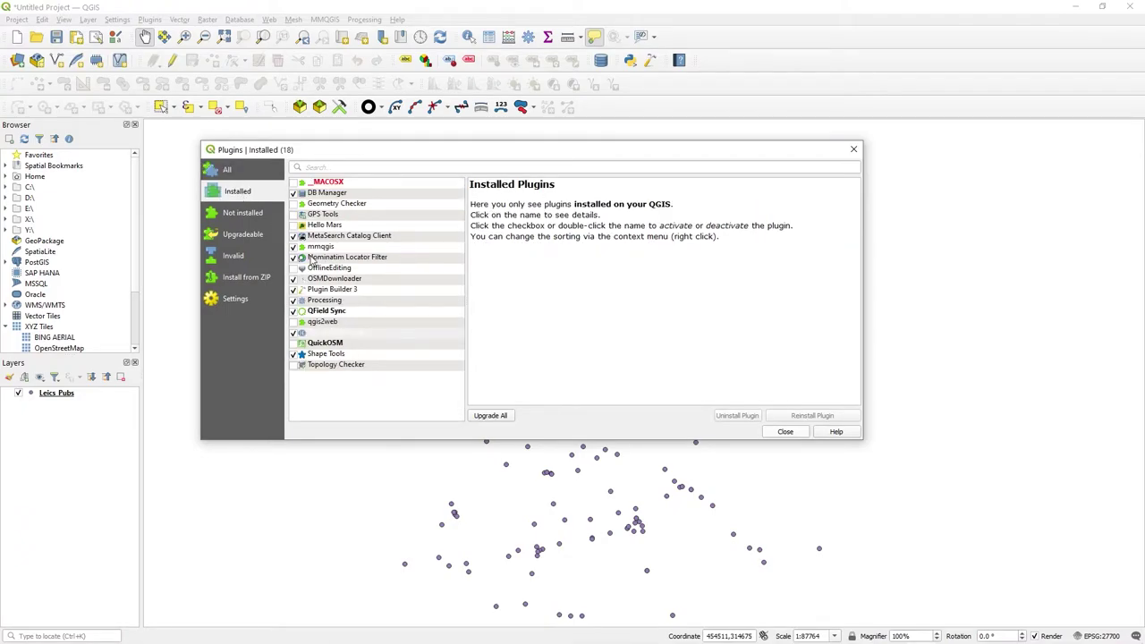
pyautogui.click(348, 333)
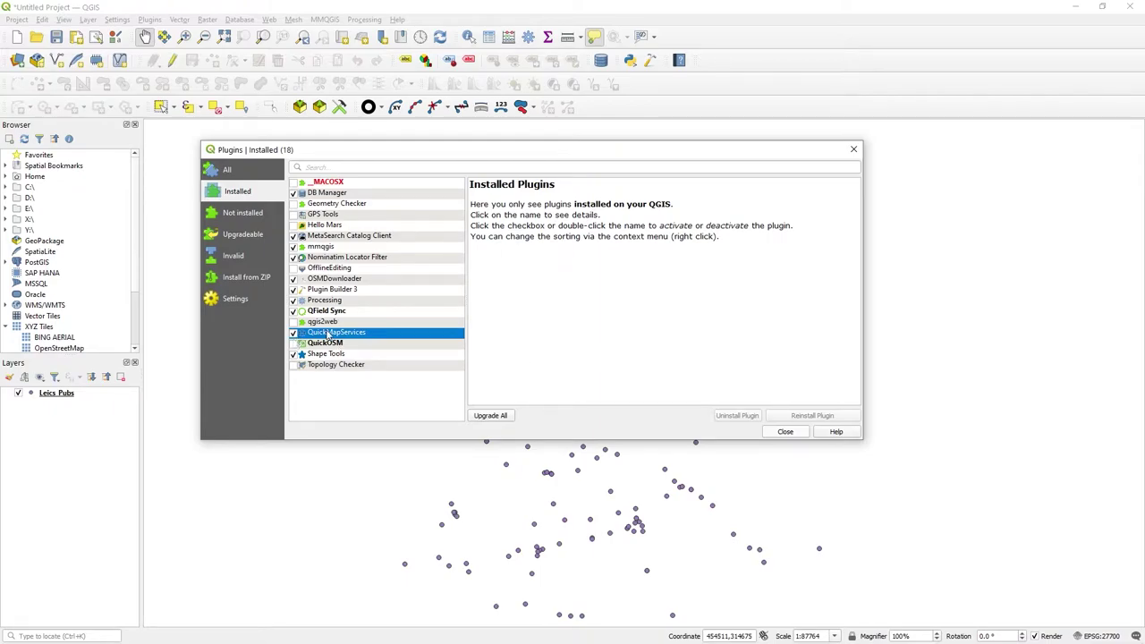
pyautogui.click(785, 432)
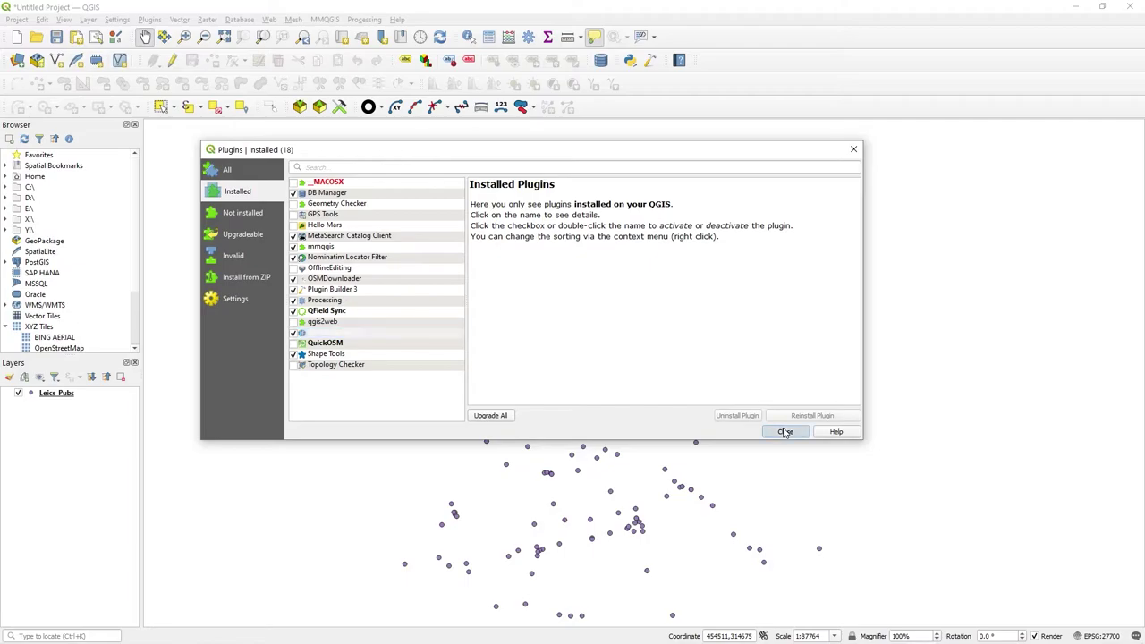
# Browse the Web > QuickMapServices provider submenus and open QuickMapServices Settings.
pyautogui.click(275, 19)
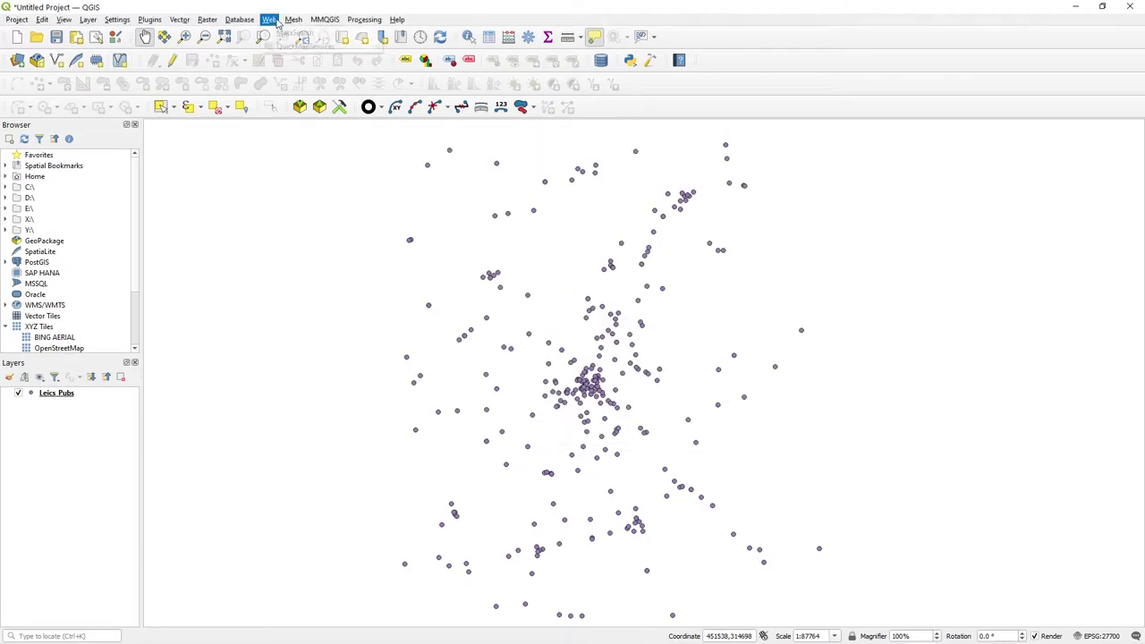
pyautogui.moveTo(313, 45)
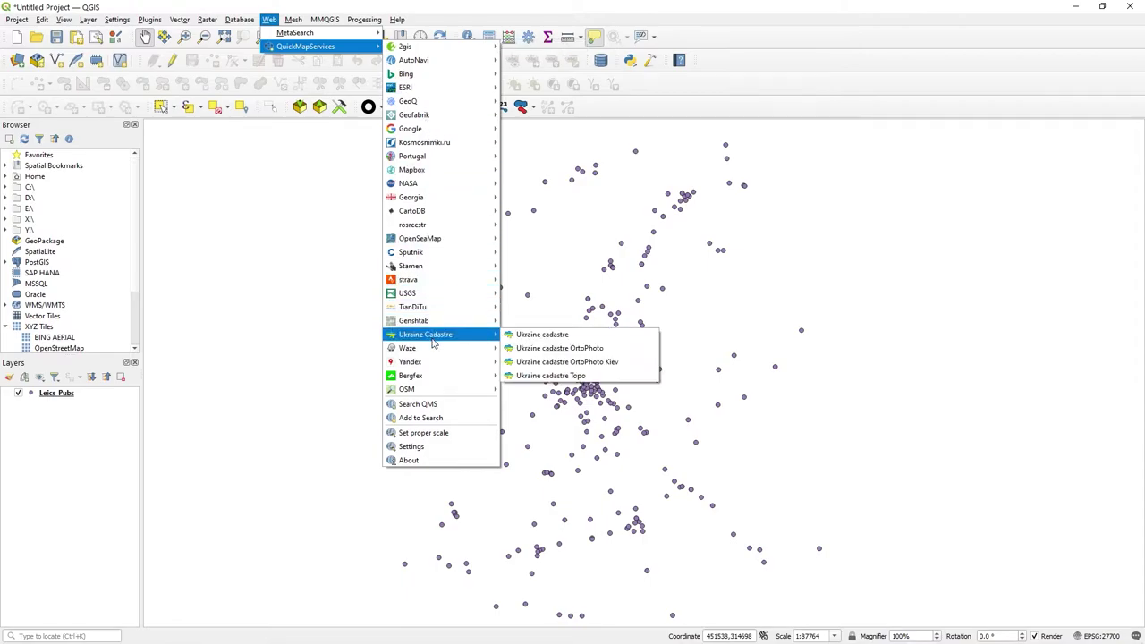
pyautogui.moveTo(437, 174)
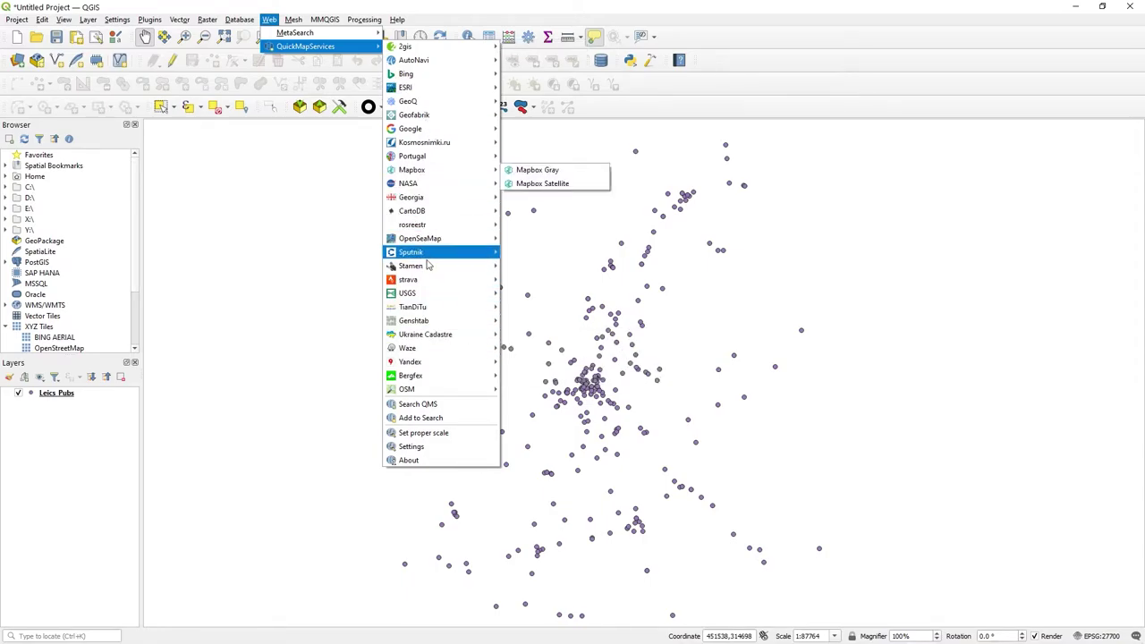
pyautogui.moveTo(407, 296)
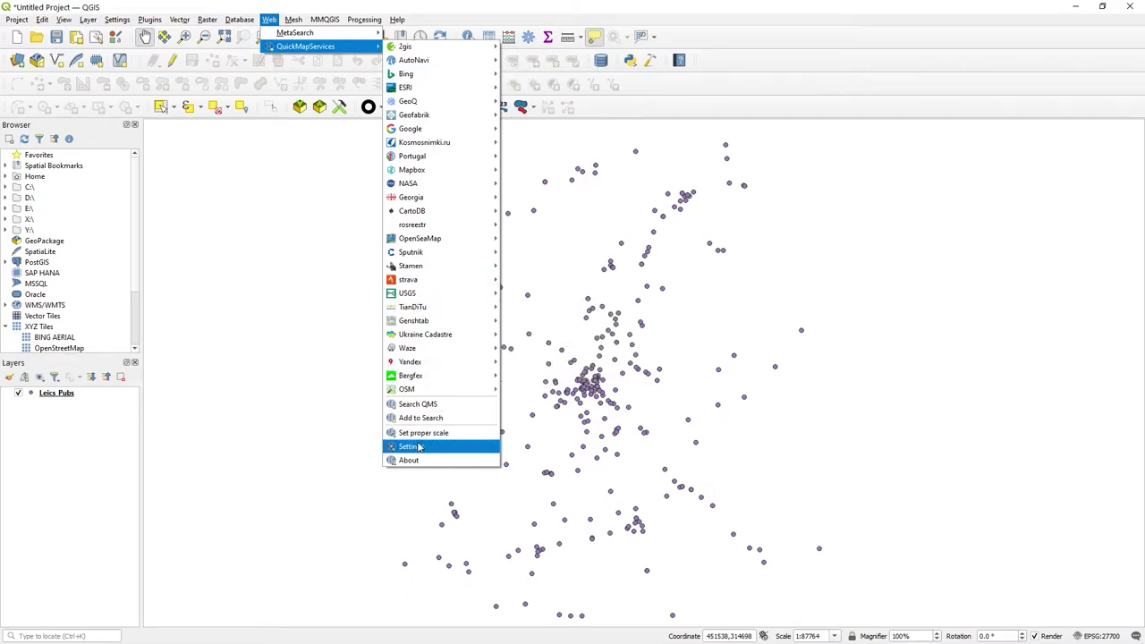
pyautogui.click(417, 446)
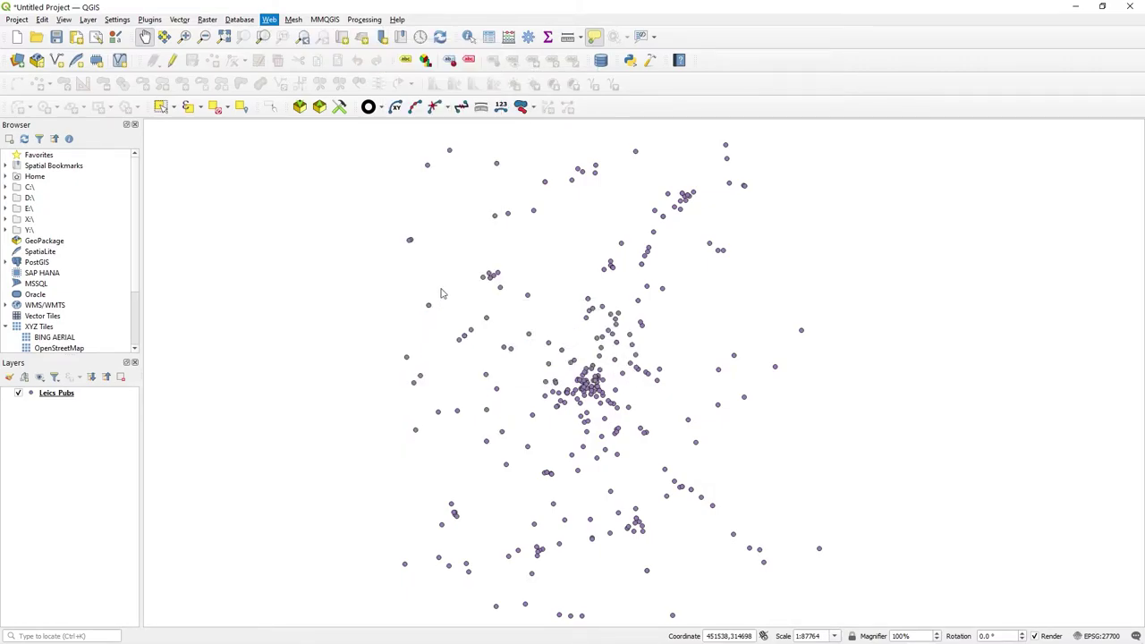
# Look over the Add/Edit/Remove tab and scroll the Visibility list of basemap providers.
pyautogui.click(498, 222)
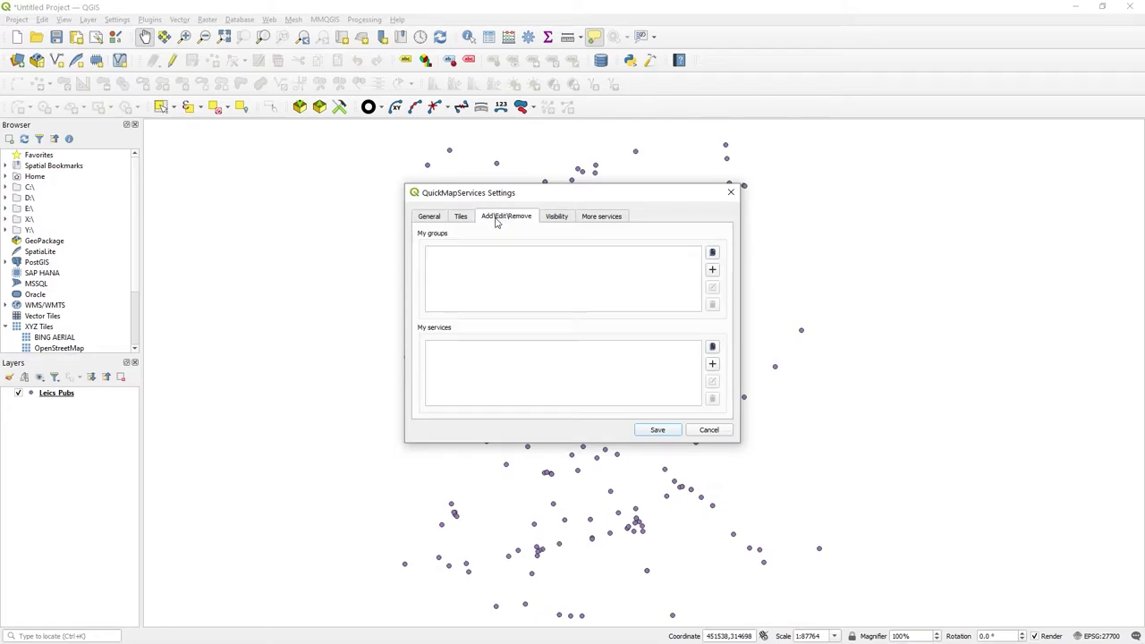
pyautogui.click(569, 218)
pyautogui.scroll(-4, 517, 268)
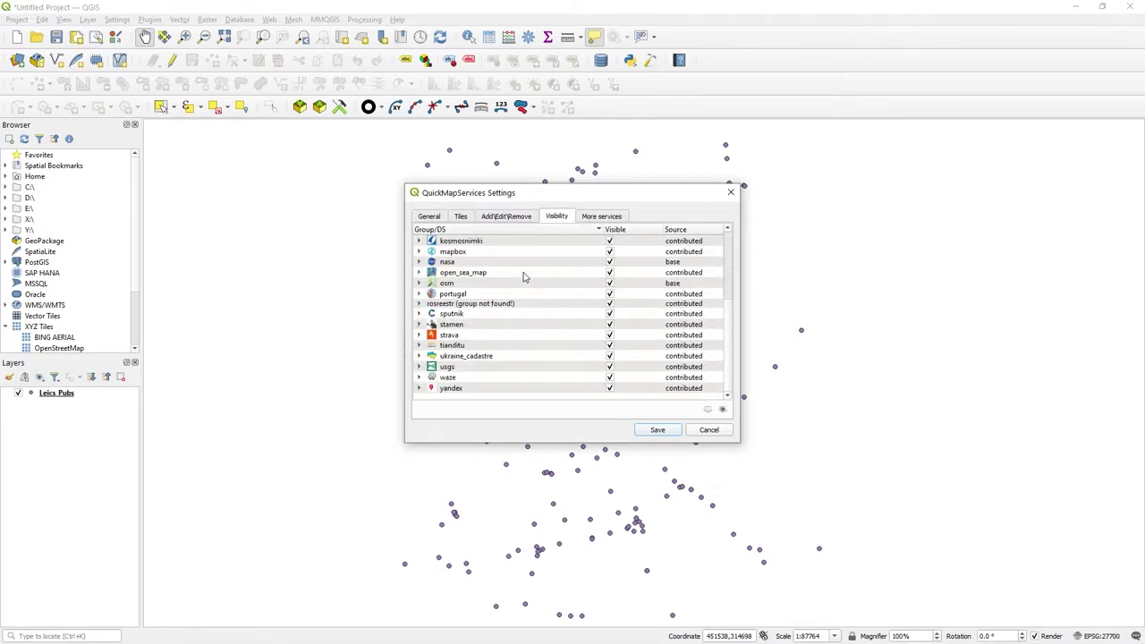
pyautogui.scroll(4, 526, 281)
pyautogui.scroll(-4, 527, 293)
pyautogui.scroll(4, 517, 278)
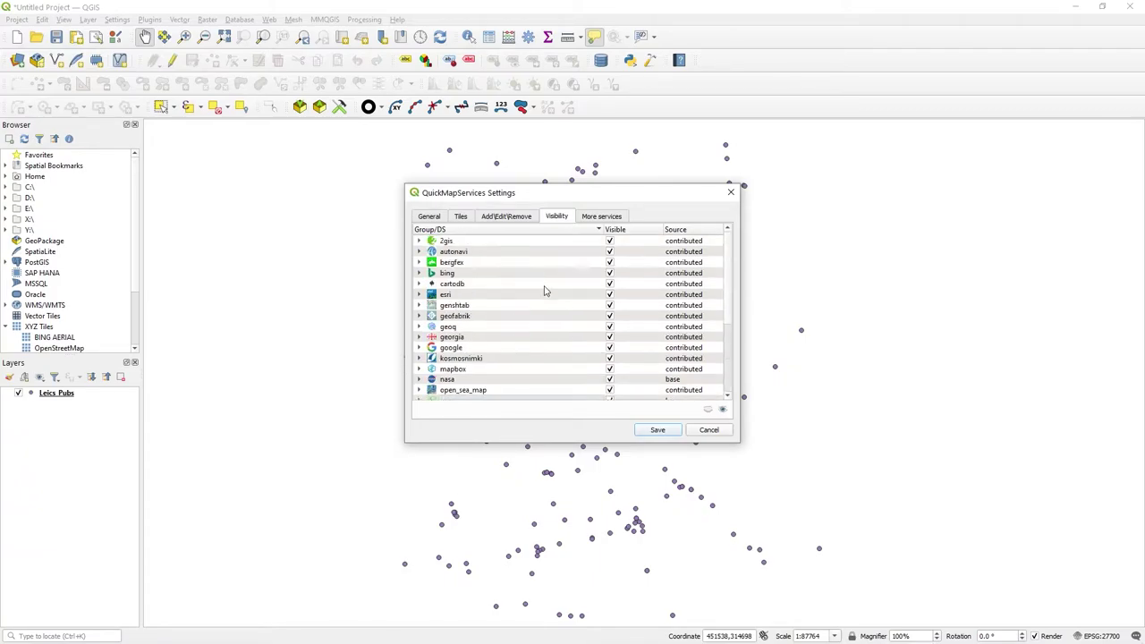
pyautogui.scroll(-4, 508, 364)
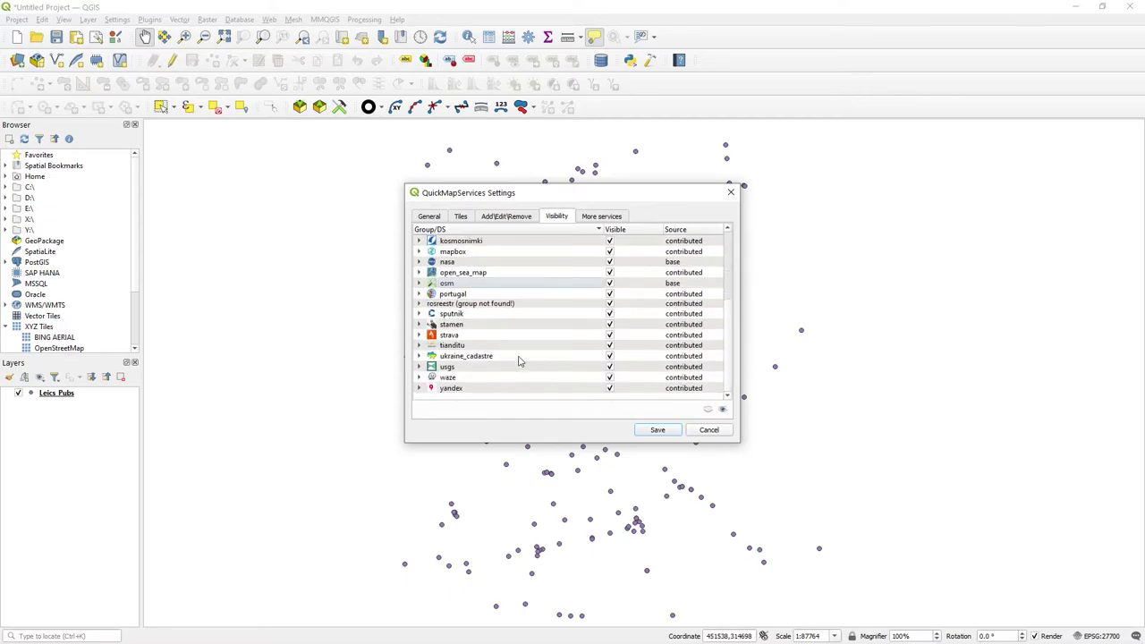
pyautogui.scroll(4, 519, 361)
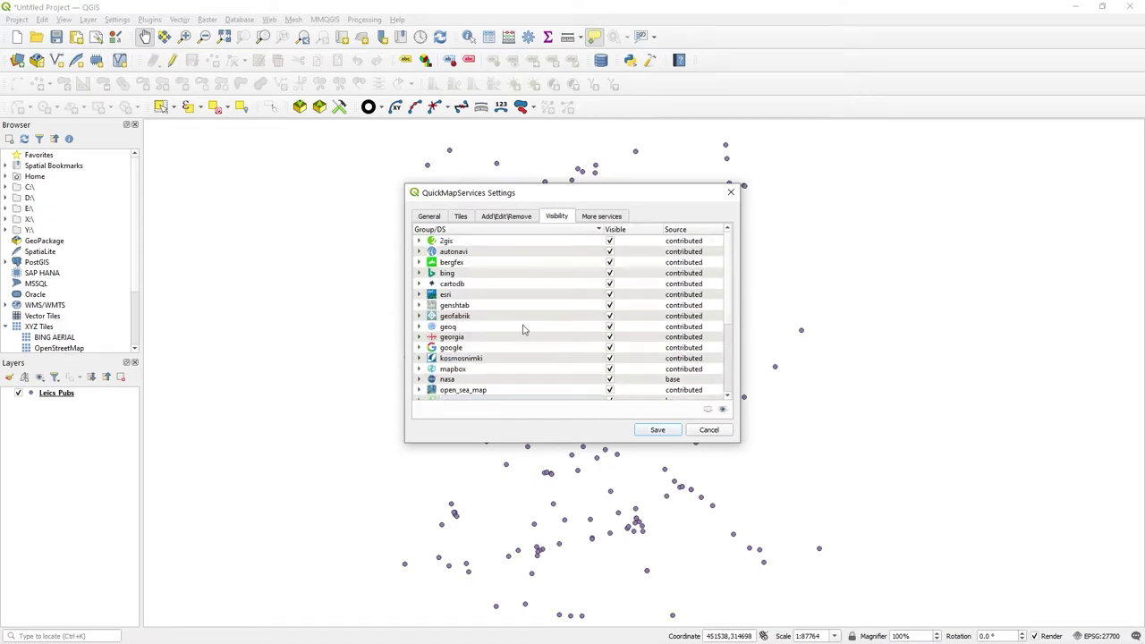
# Check the More services tab, then return to the Visibility provider list.
pyautogui.click(585, 220)
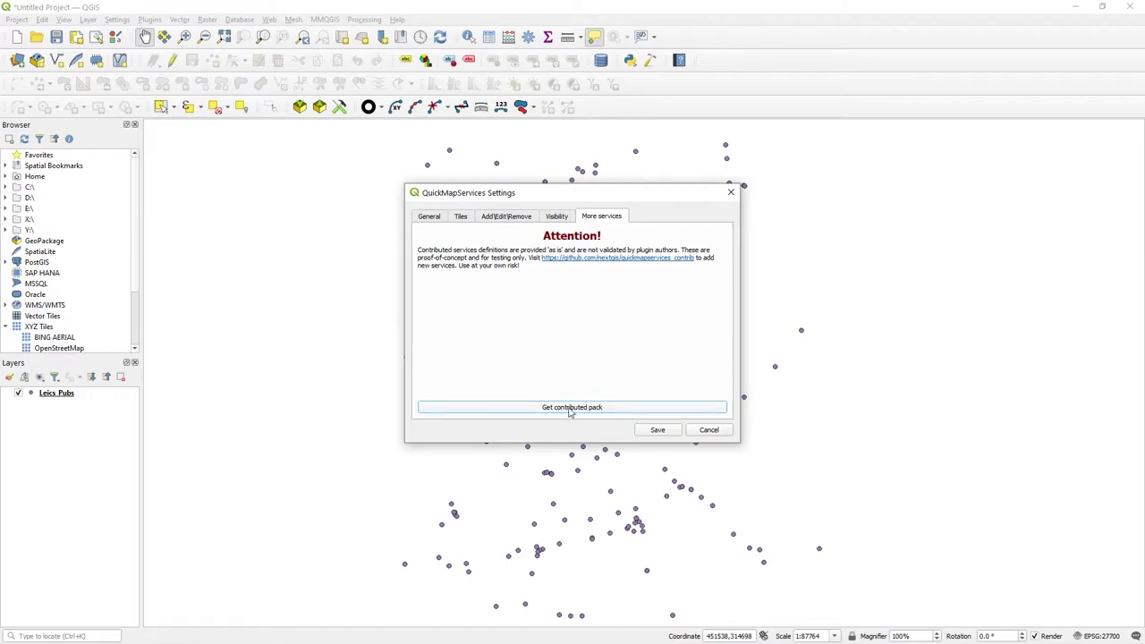
pyautogui.click(562, 220)
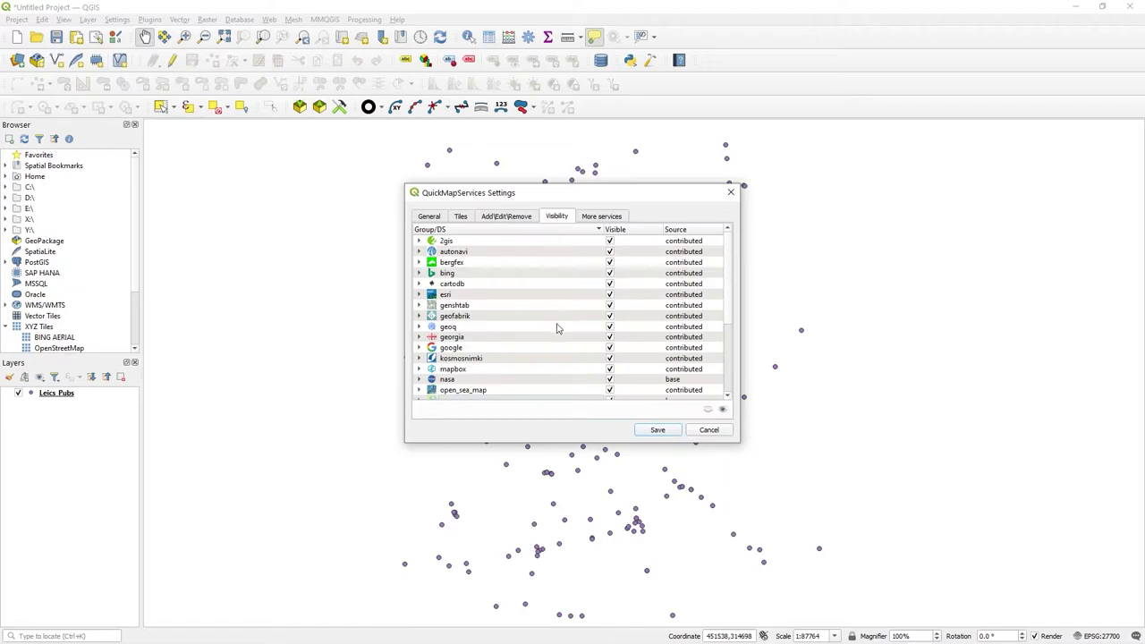
pyautogui.scroll(-3, 557, 328)
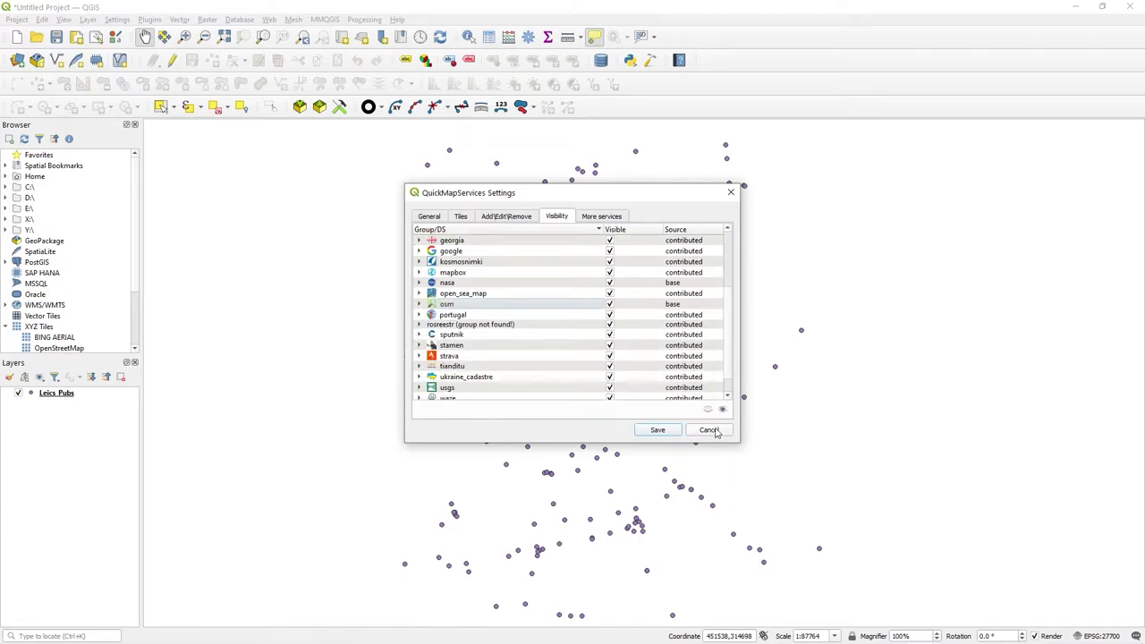
pyautogui.scroll(2, 601, 317)
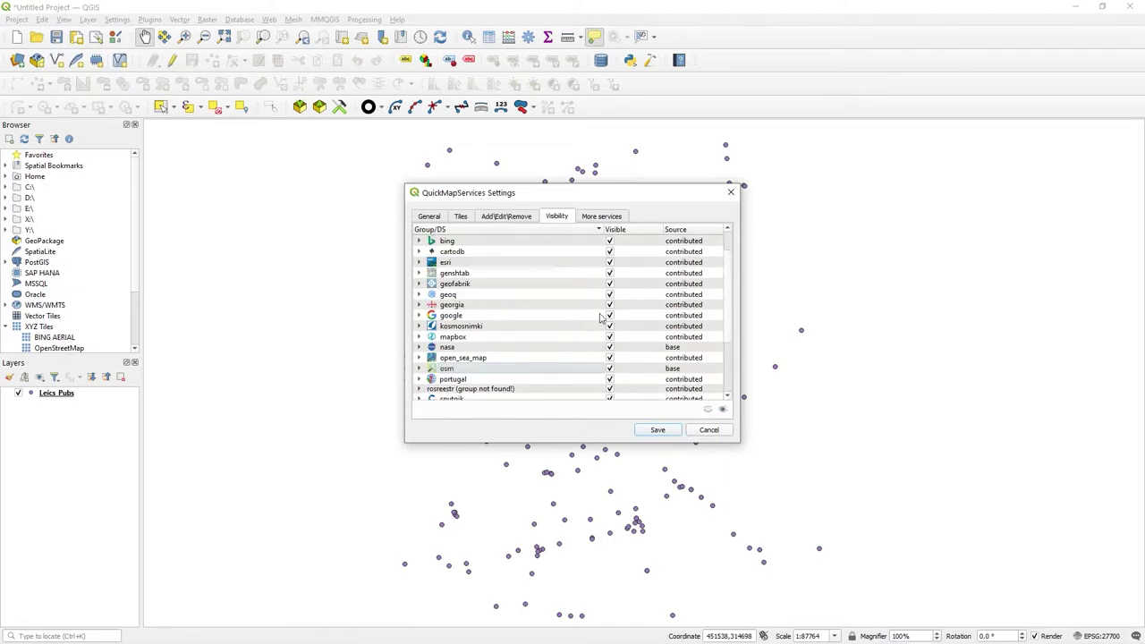
# Cancel the QuickMapServices settings and browse the Web > QuickMapServices menu again.
pyautogui.click(710, 430)
pyautogui.click(295, 20)
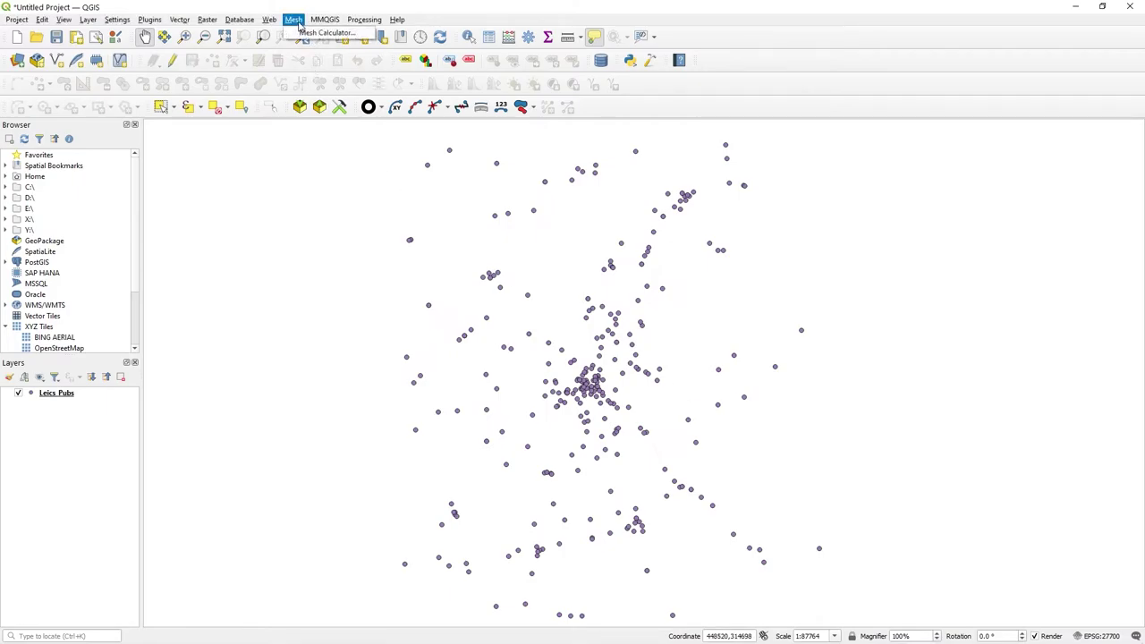
pyautogui.moveTo(269, 20)
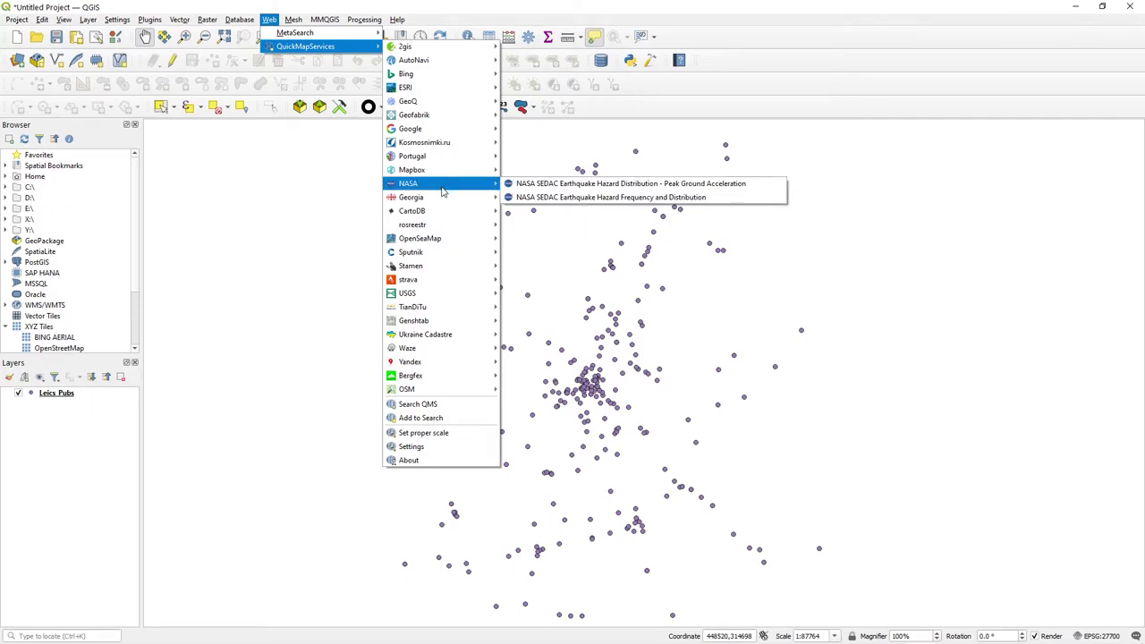
pyautogui.moveTo(422, 298)
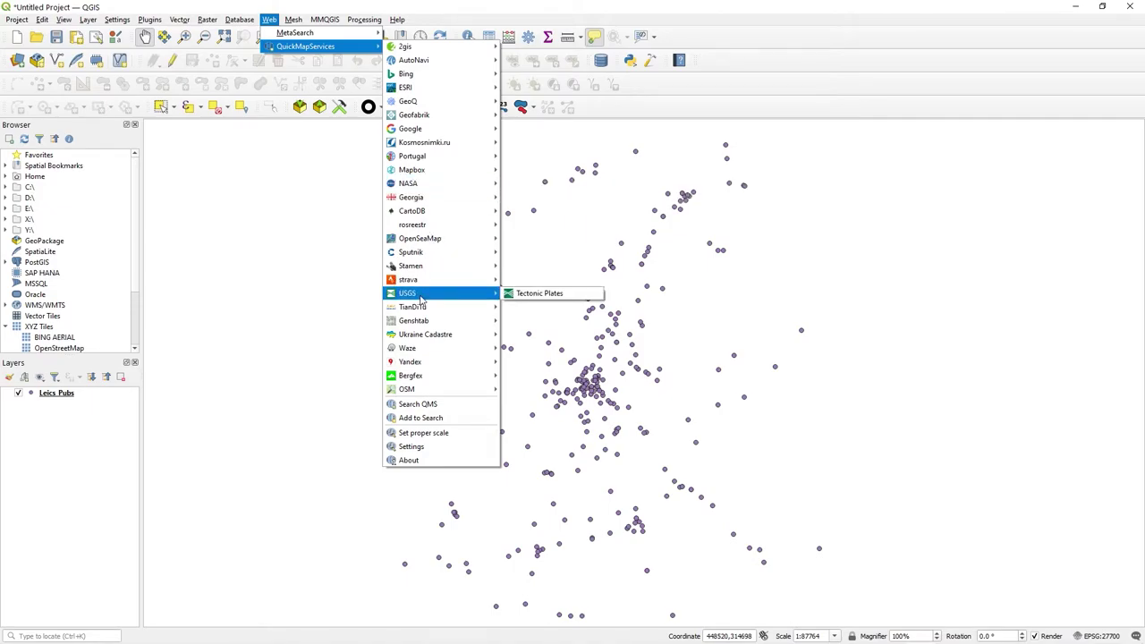
# Open the Search QMS panel and search for 'sta' to list Stamen basemaps.
pyautogui.click(432, 410)
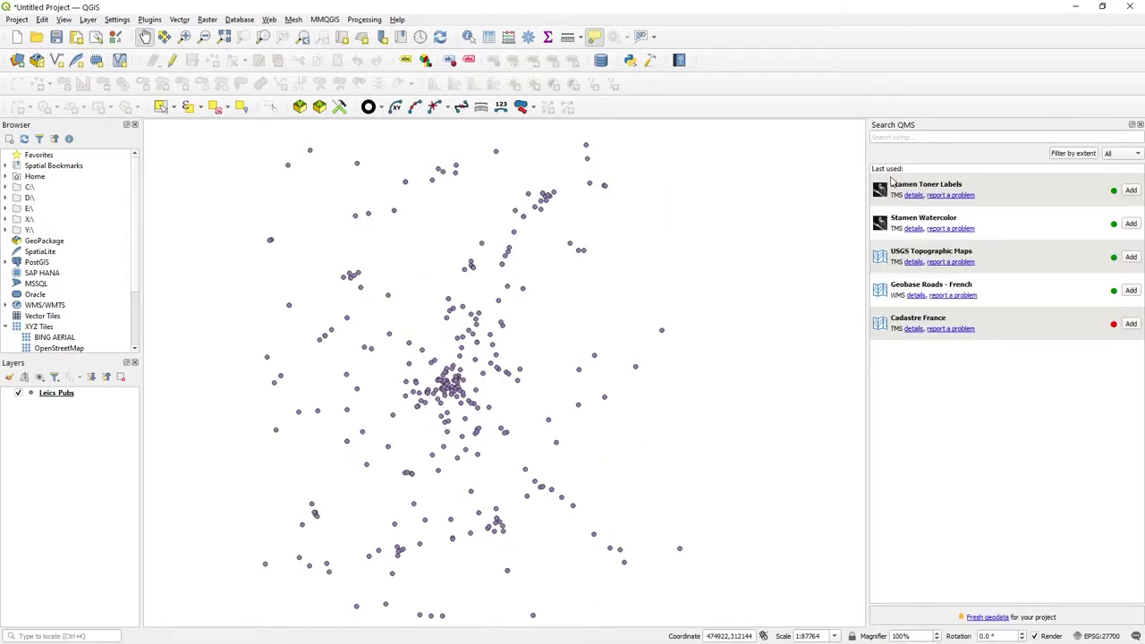
pyautogui.click(932, 140)
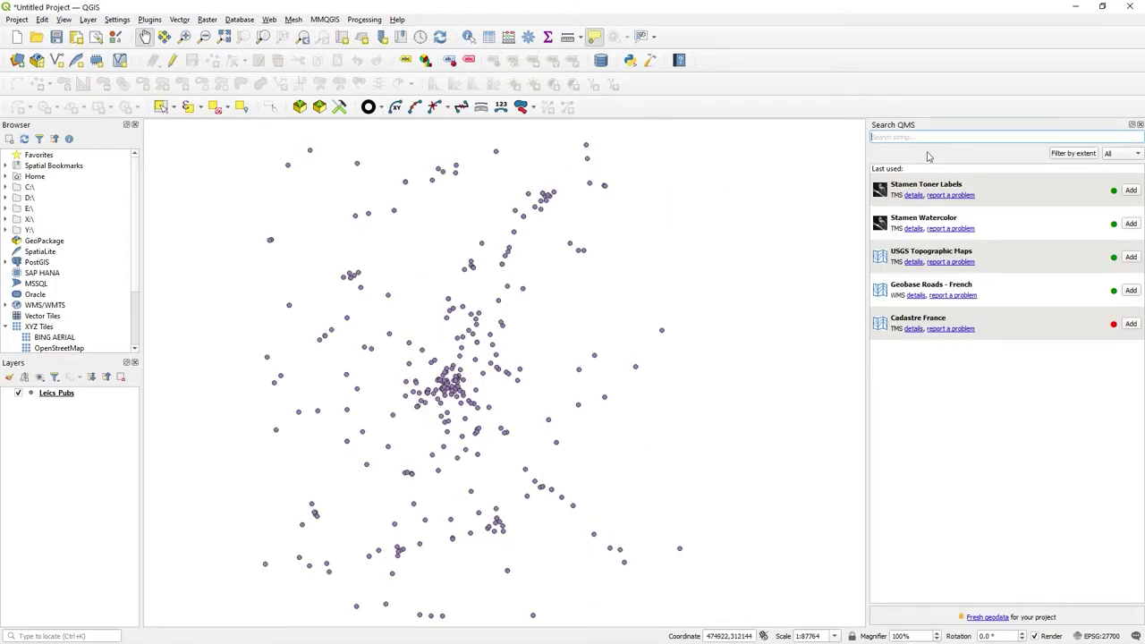
pyautogui.write('stamen')
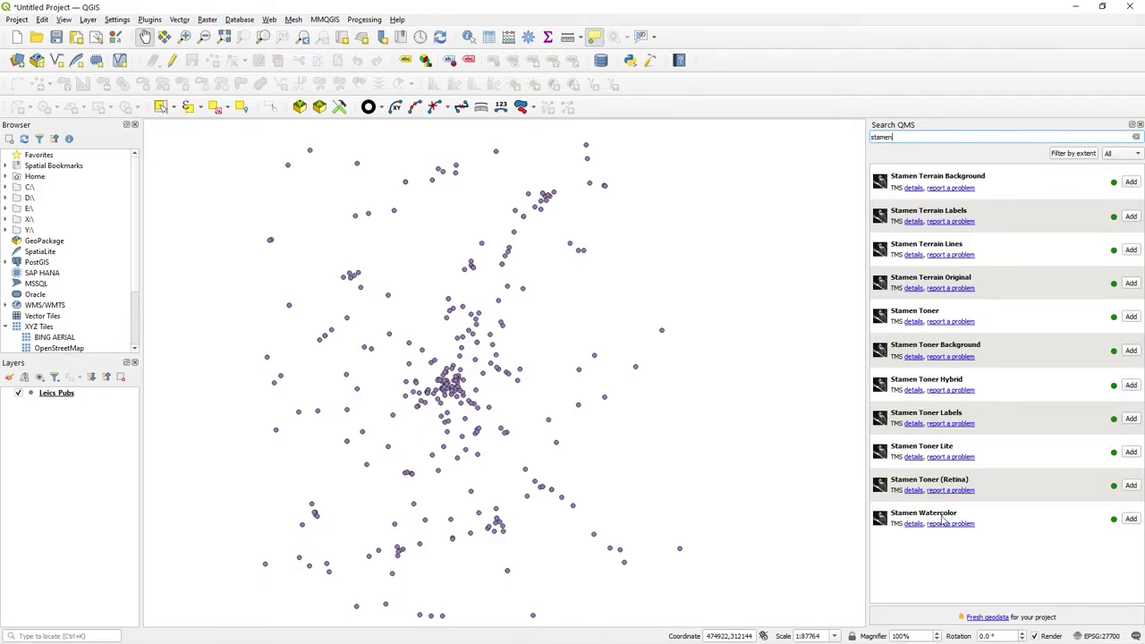
# Add the Stamen Watercolor basemap and recentre the map on the pubs.
pyautogui.click(1130, 518)
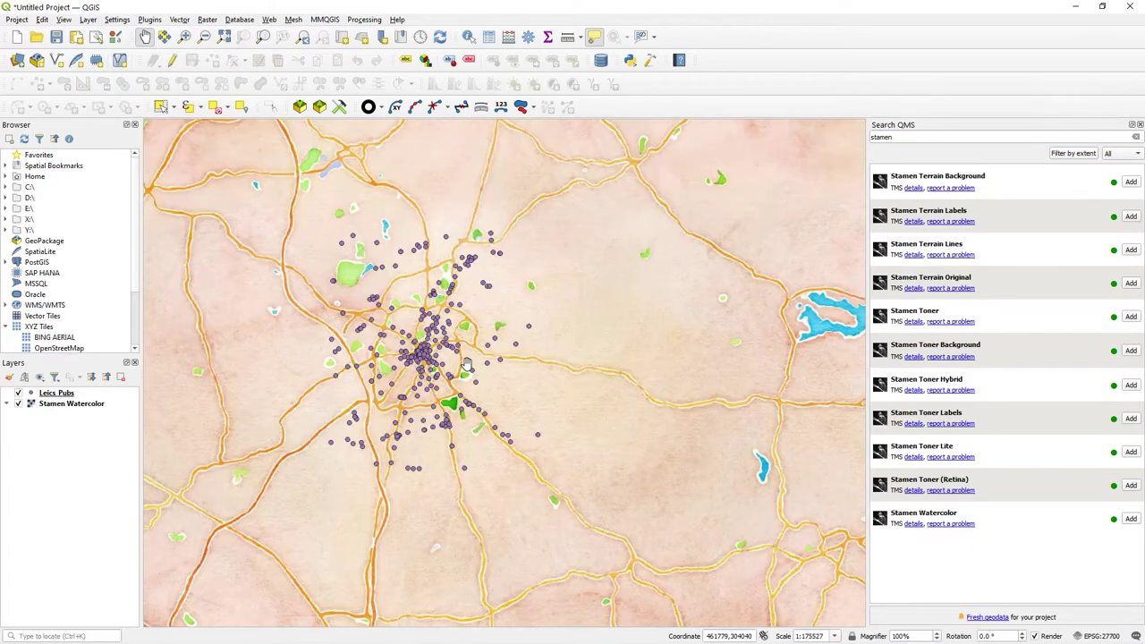
pyautogui.moveTo(402, 331); pyautogui.dragTo(545, 394)
pyautogui.scroll(1, 546, 393)
pyautogui.scroll(-1, 546, 394)
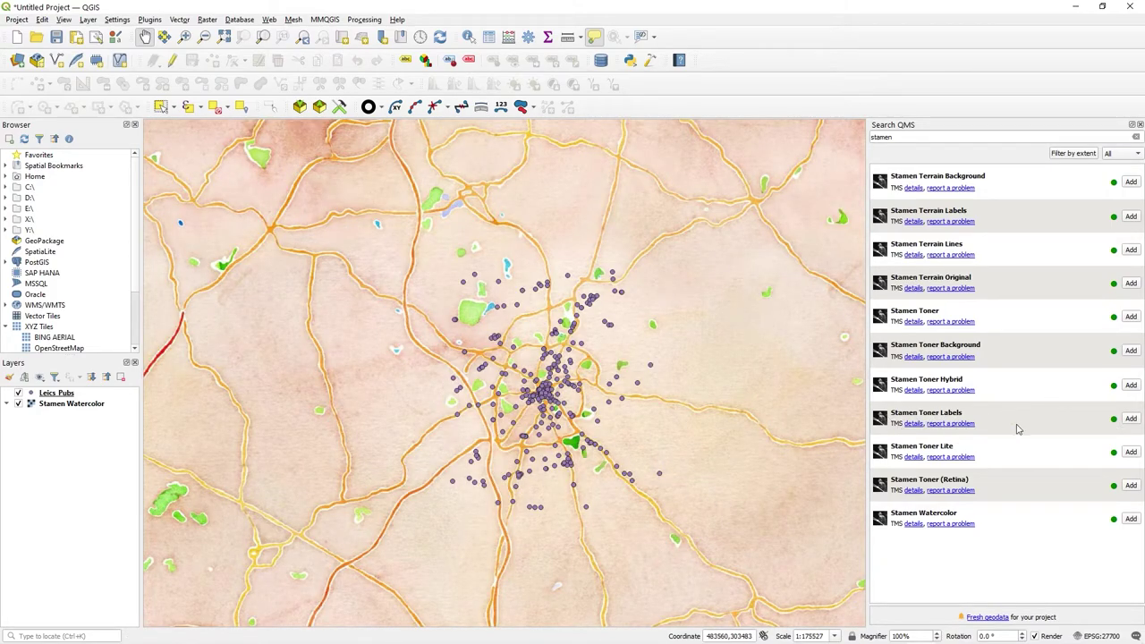
# Add Stamen Toner Labels, move it above Stamen Watercolor, and zoom to Leicester.
pyautogui.click(1131, 420)
pyautogui.click(93, 417)
pyautogui.moveTo(94, 417); pyautogui.dragTo(96, 402)
pyautogui.scroll(-3, 549, 393)
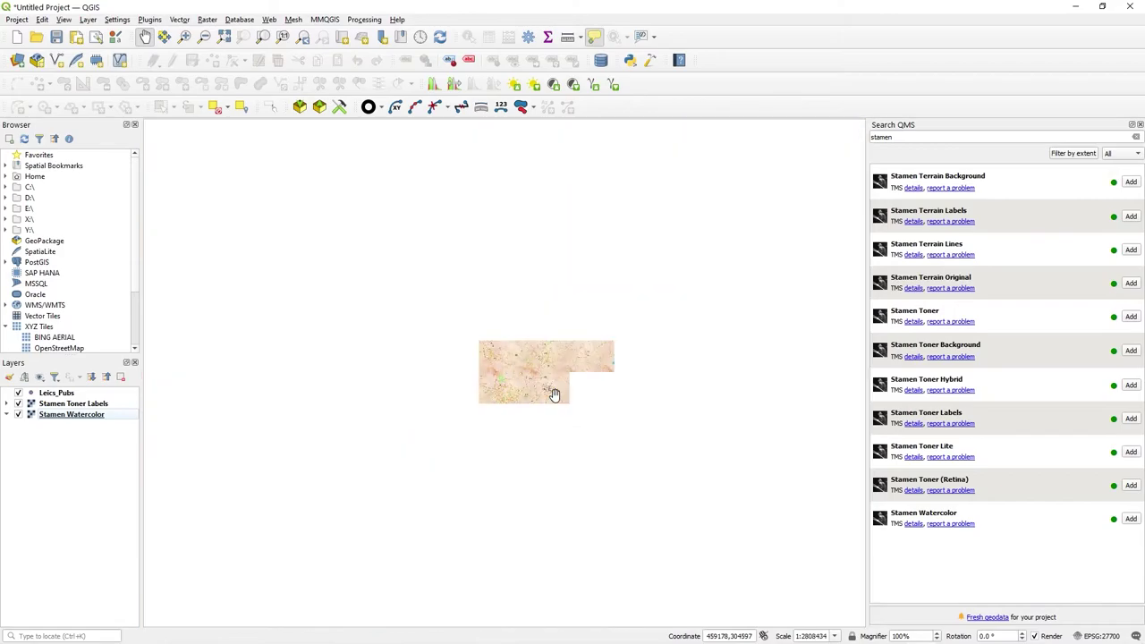
pyautogui.scroll(-4, 549, 394)
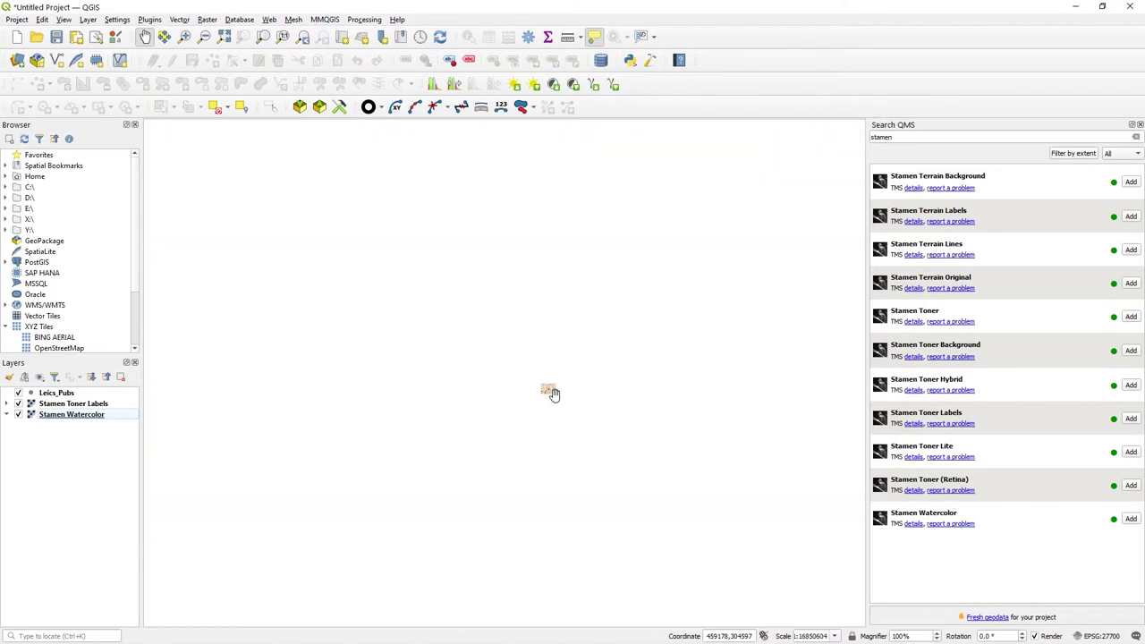
pyautogui.scroll(2, 567, 381)
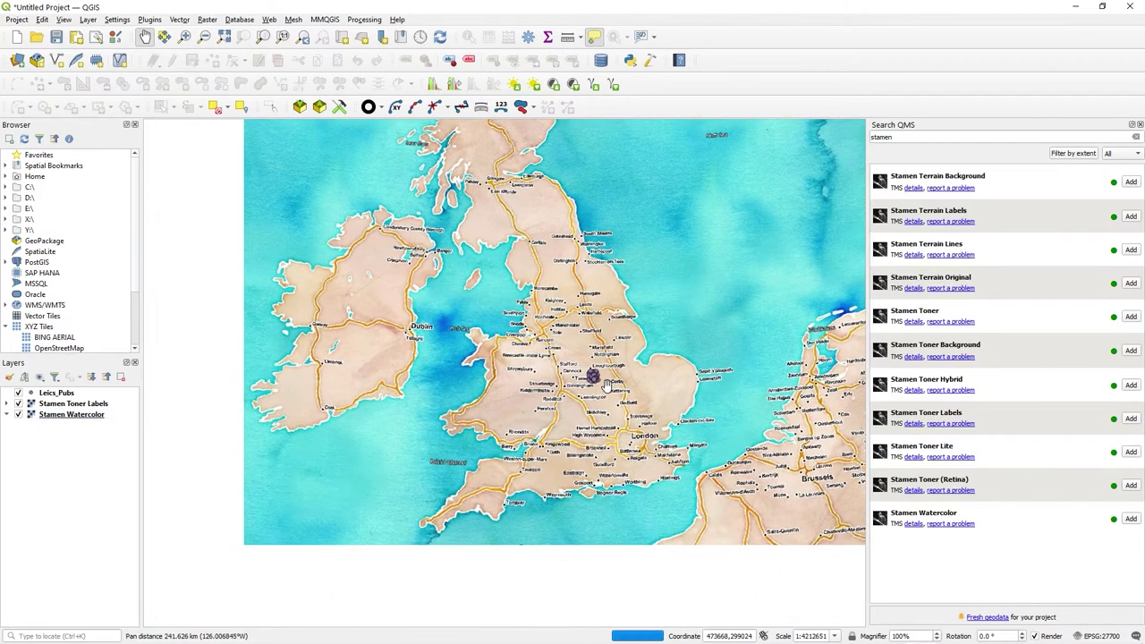
pyautogui.scroll(3, 577, 383)
pyautogui.scroll(1, 579, 385)
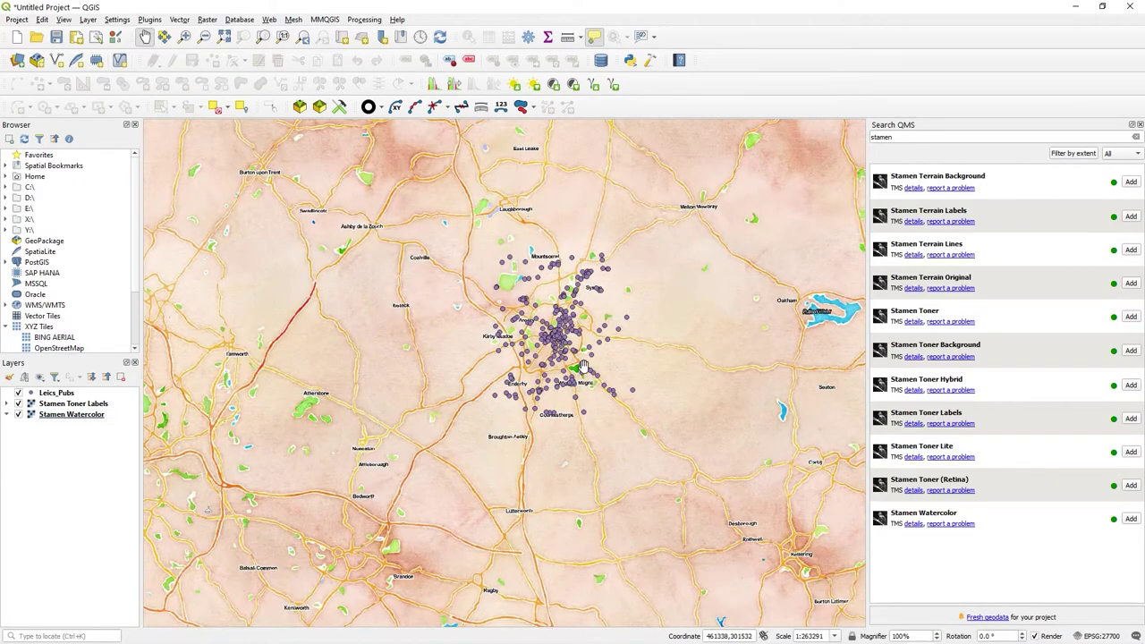
pyautogui.moveTo(580, 385); pyautogui.dragTo(545, 429)
# Search QMS for USGS, then NASA, then 'terrain'.
pyautogui.doubleClick(915, 141)
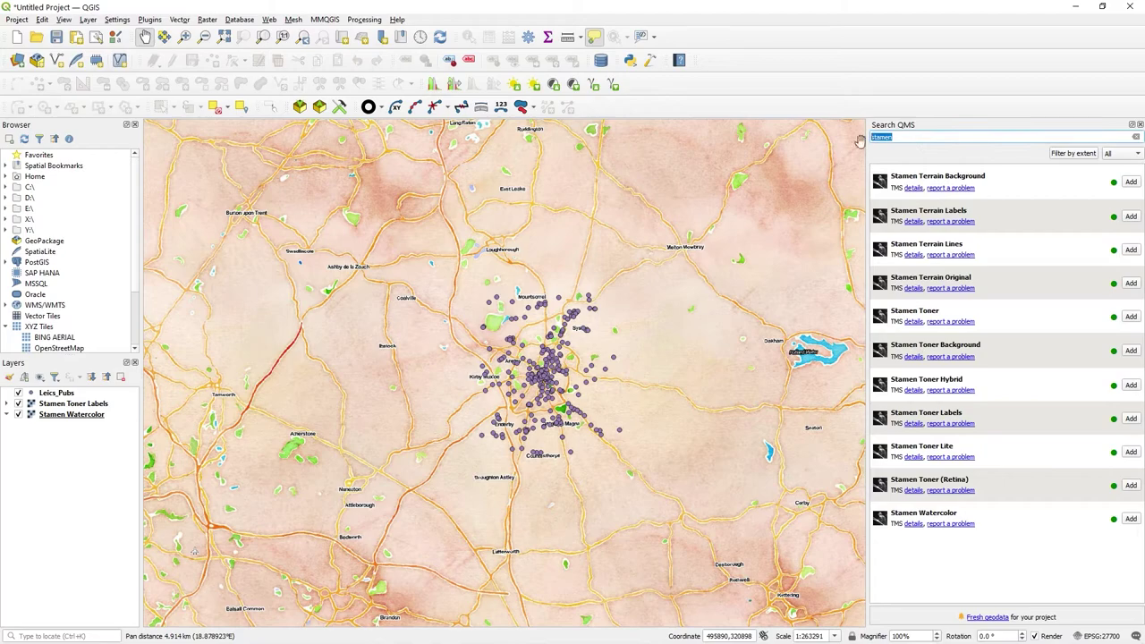
pyautogui.write('l')
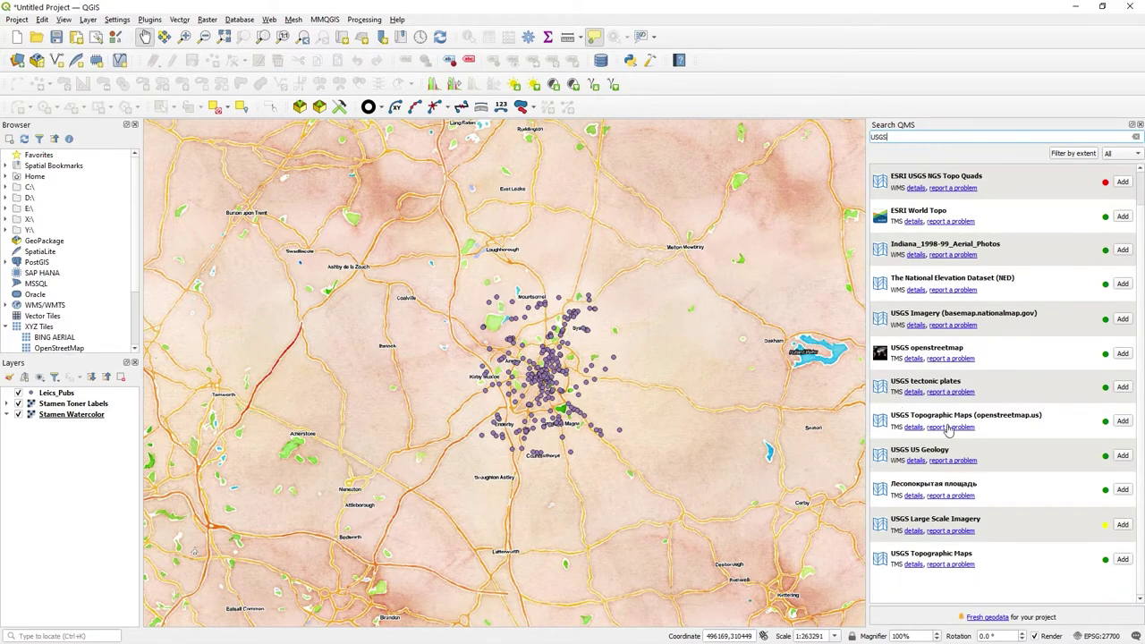
pyautogui.doubleClick(903, 142)
pyautogui.write('NASA')
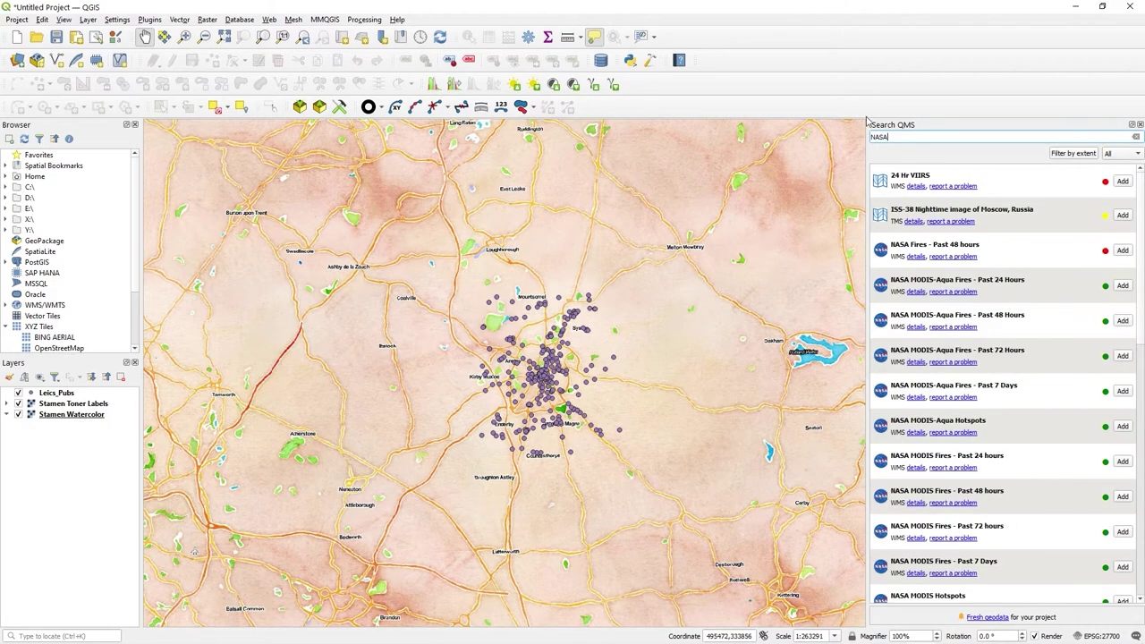
pyautogui.press('BackSpace')
pyautogui.press('BackSpace')
pyautogui.press('BackSpace')
pyautogui.press('BackSpace')
pyautogui.write('c')
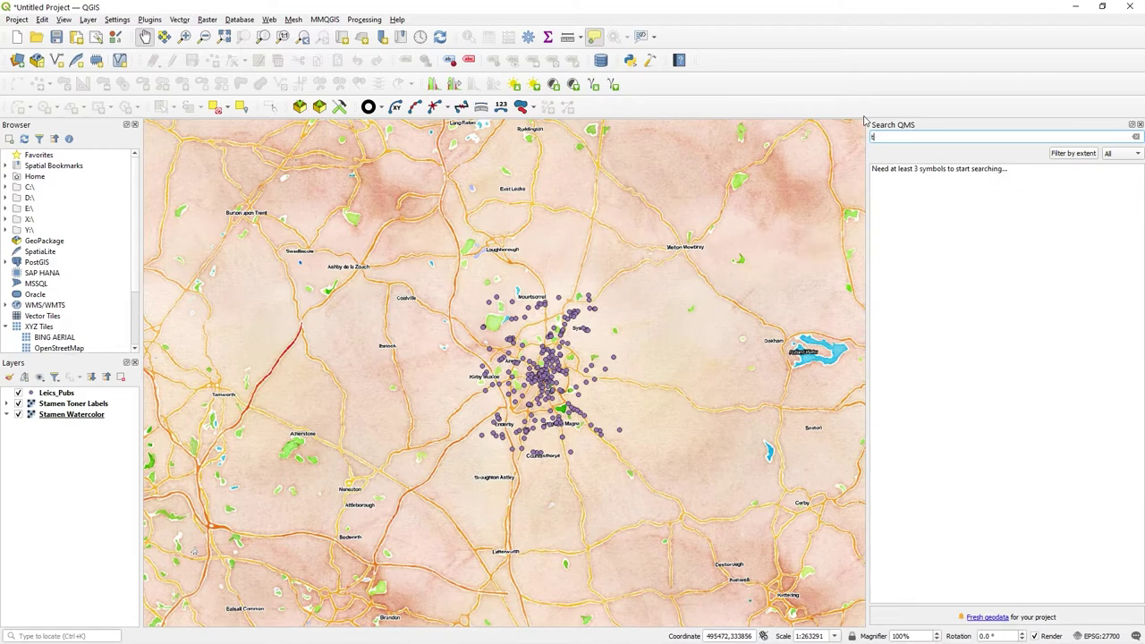
pyautogui.write('errain')
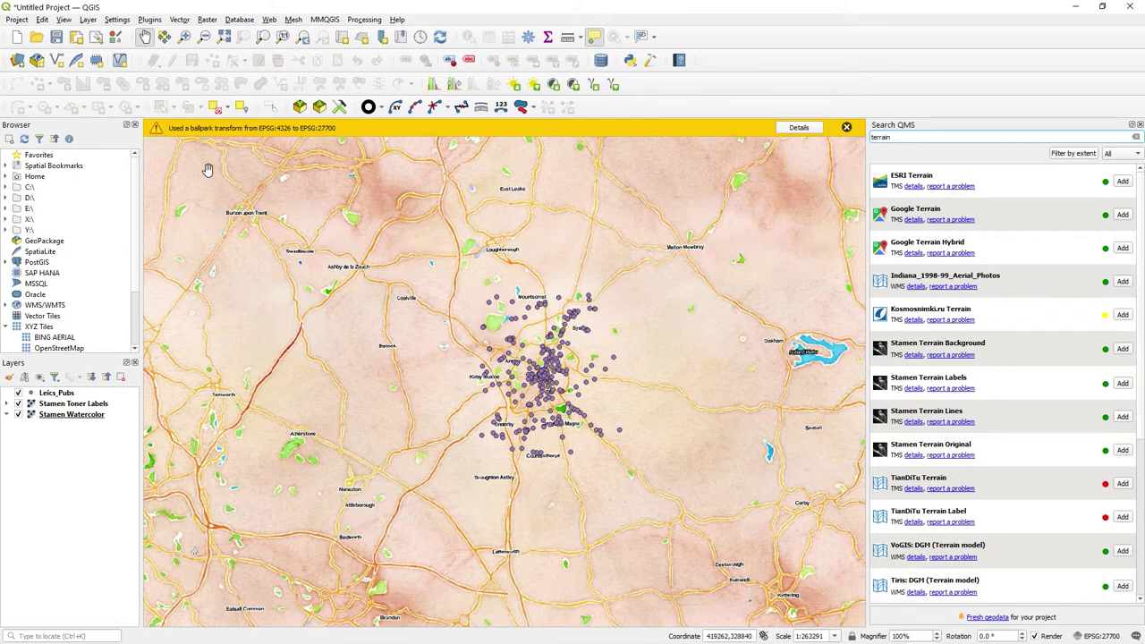
# Dismiss the ballpark transform warning and review the terrain results.
pyautogui.click(847, 128)
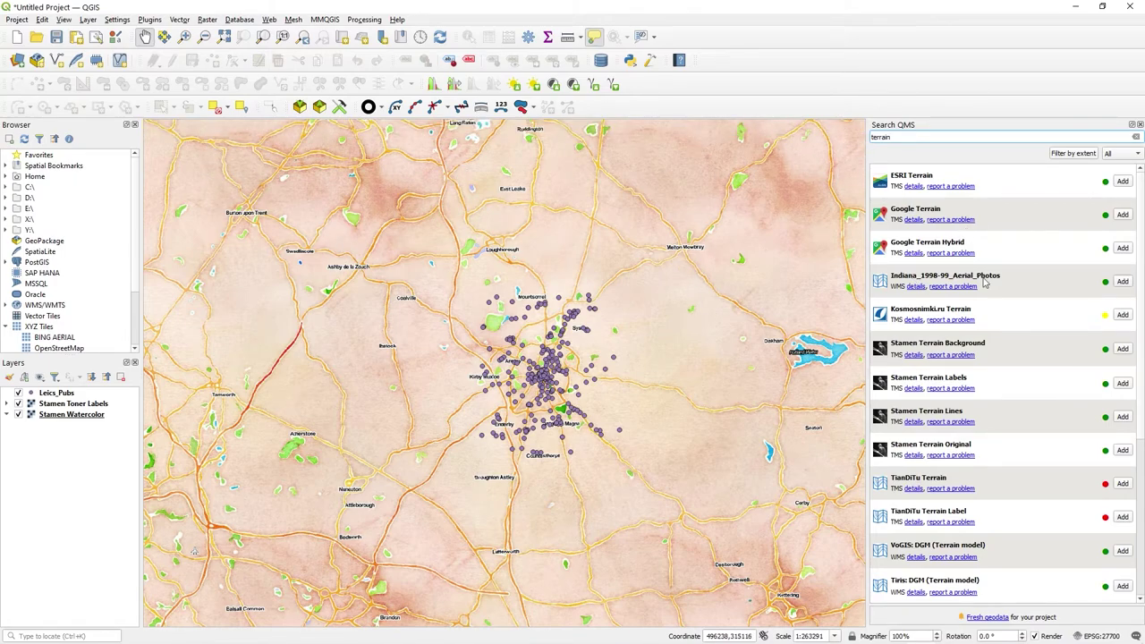
pyautogui.scroll(-2, 1002, 362)
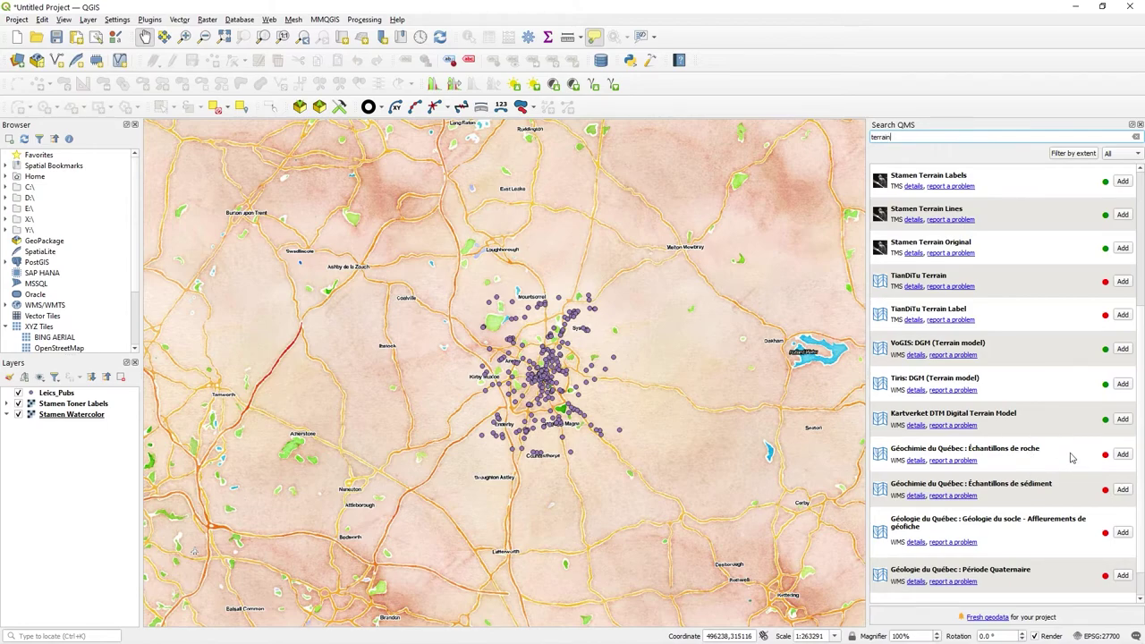
pyautogui.scroll(1, 1078, 468)
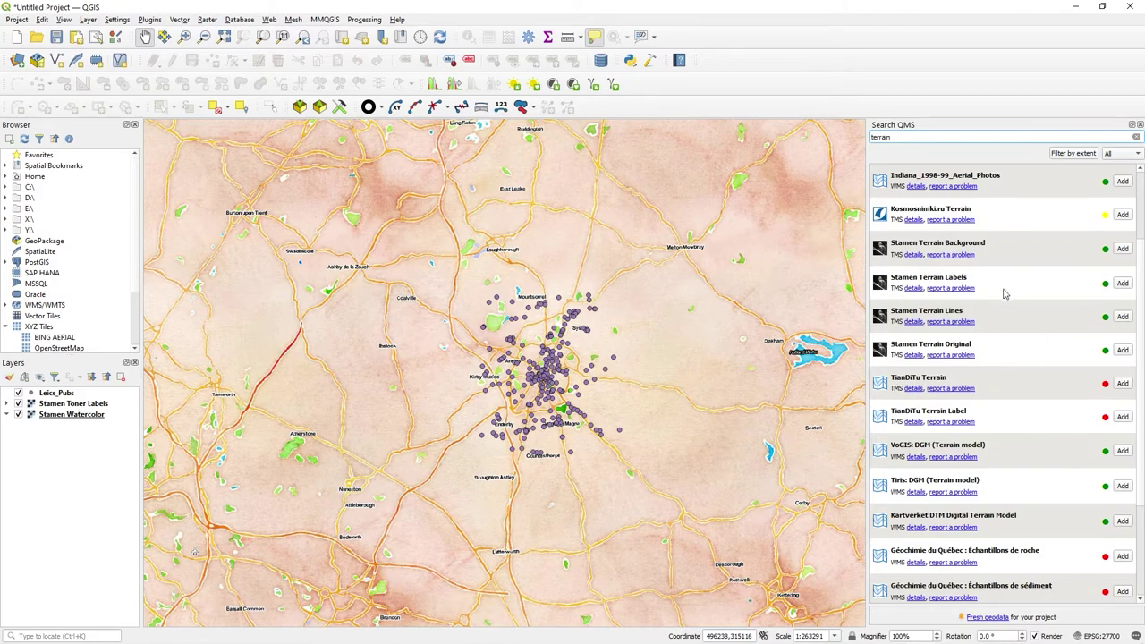
pyautogui.click(1137, 154)
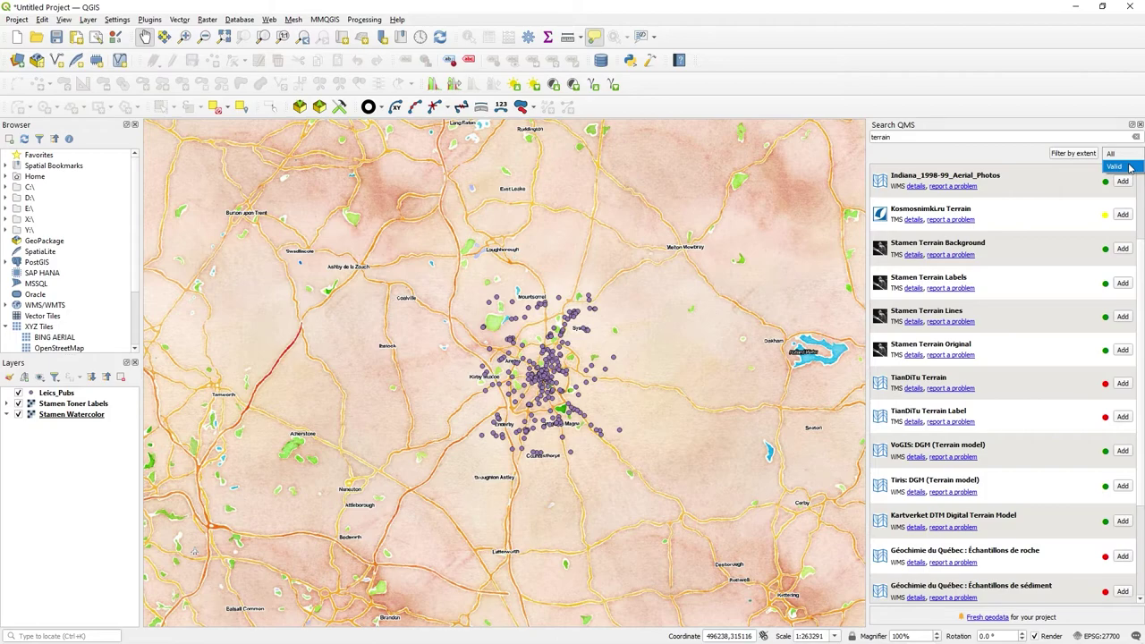
# Filter the terrain results to Valid services, after briefly comparing against All.
pyautogui.click(1129, 169)
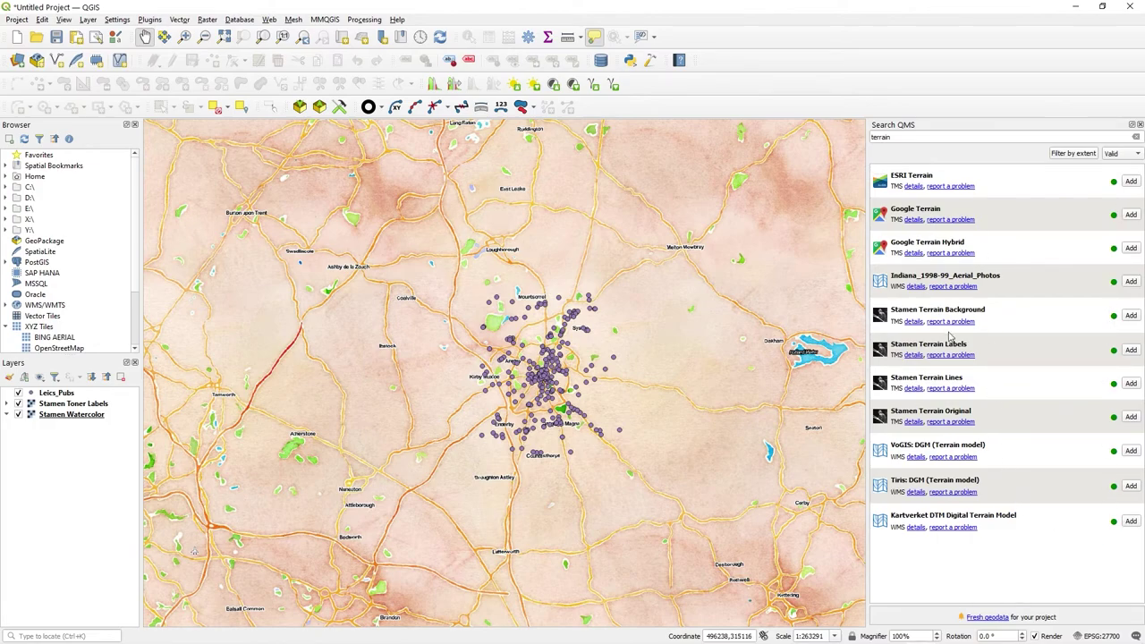
pyautogui.click(1125, 155)
pyautogui.click(1115, 154)
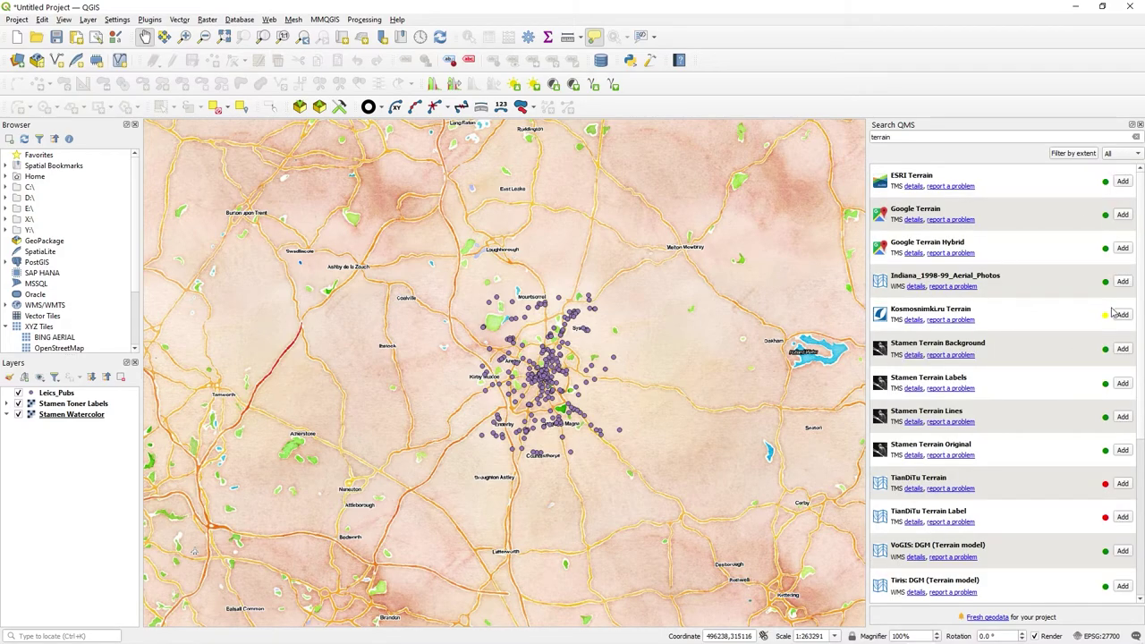
pyautogui.scroll(-3, 1103, 369)
pyautogui.scroll(3, 1103, 369)
pyautogui.click(1120, 156)
pyautogui.click(1118, 168)
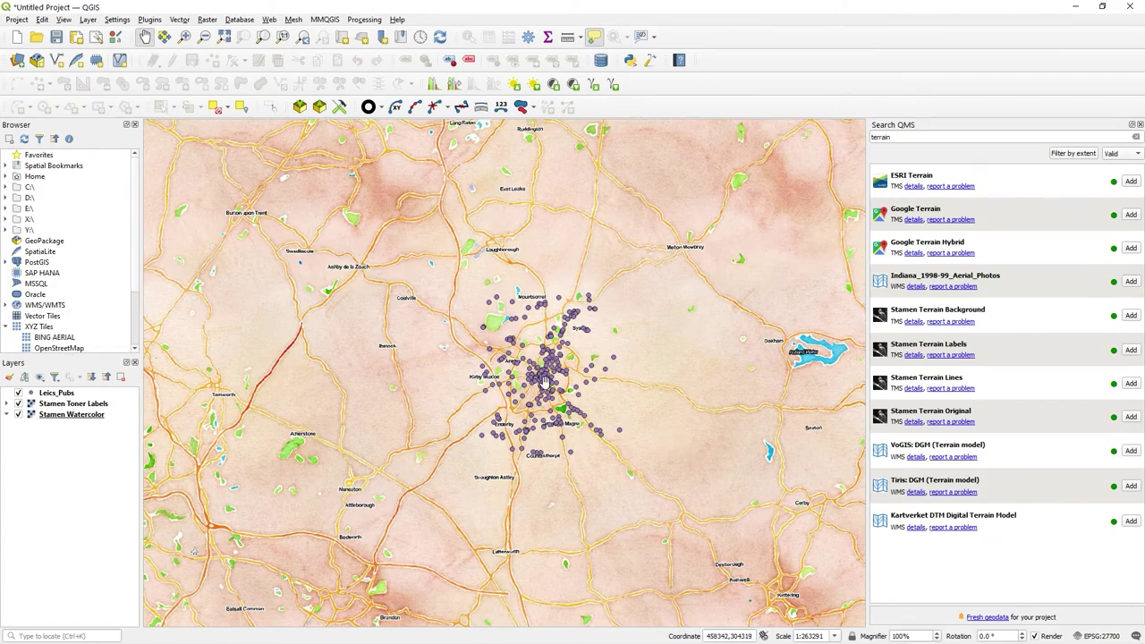
pyautogui.scroll(1, 545, 380)
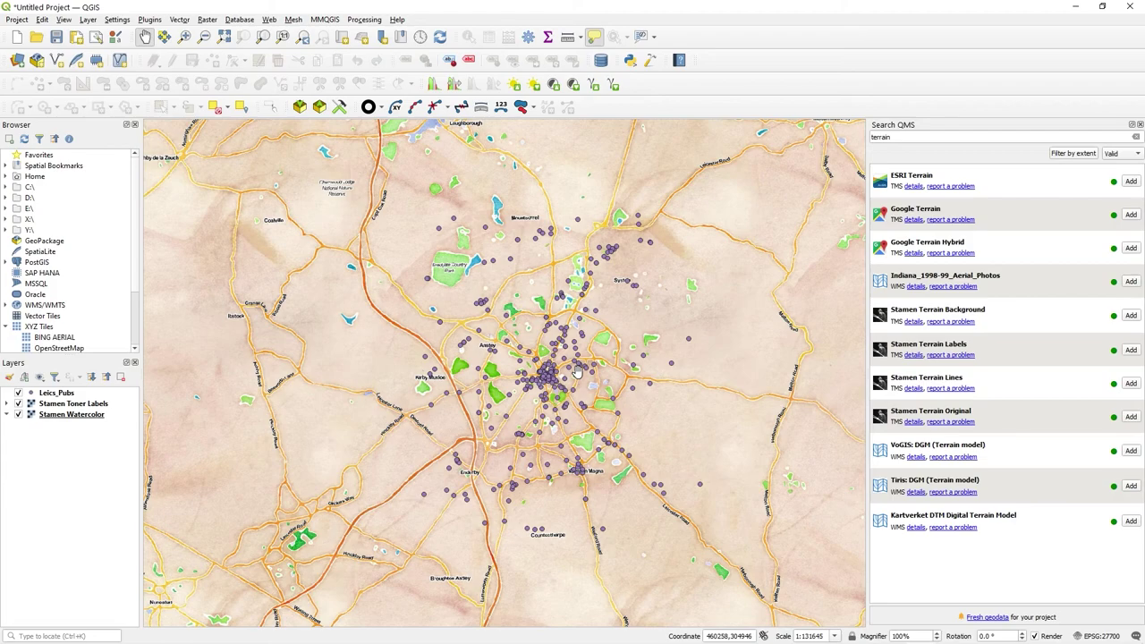
pyautogui.scroll(1, 578, 374)
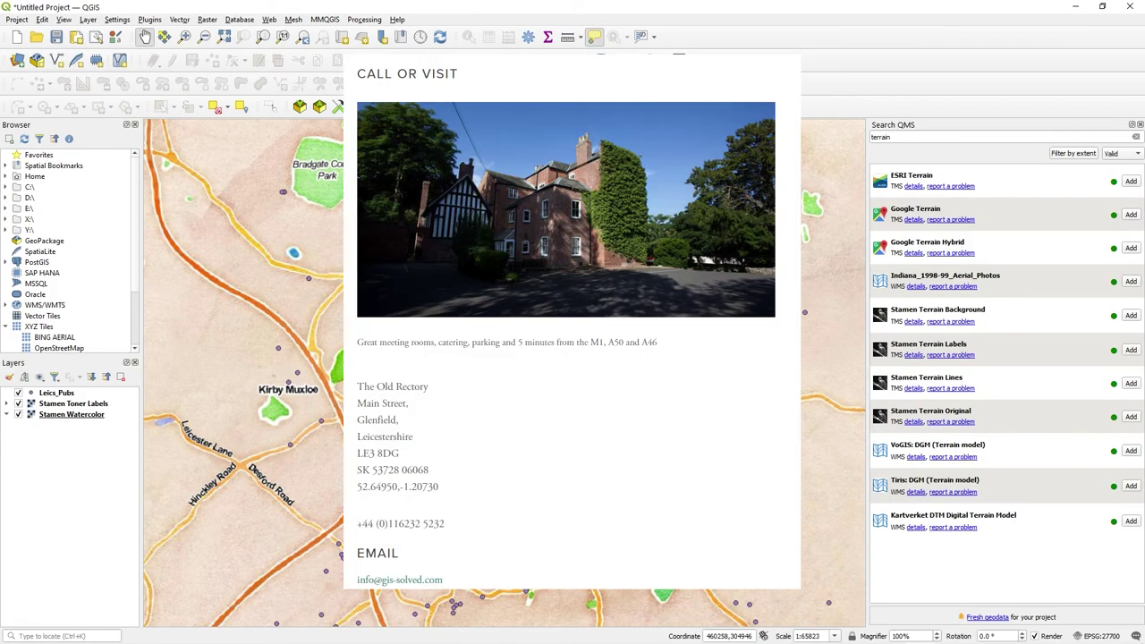
pyautogui.scroll(-1, 578, 373)
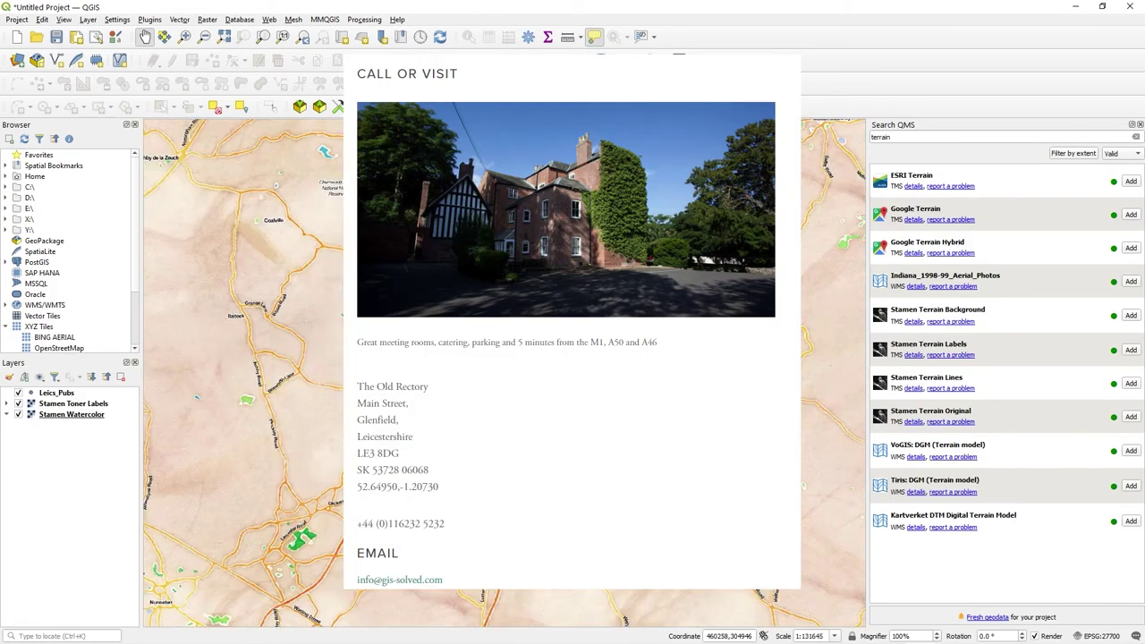